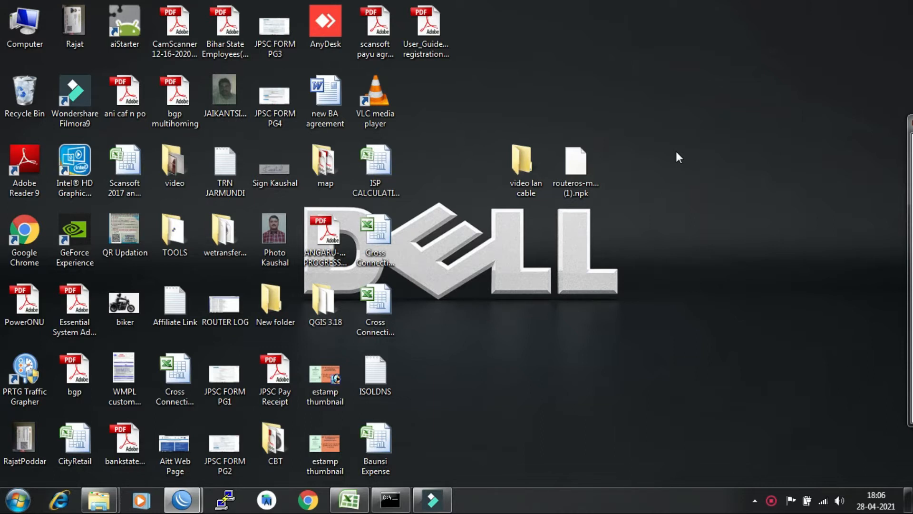
Launch Chrome and load the ONT login page at 192.168.1.1.
left_click(308, 500)
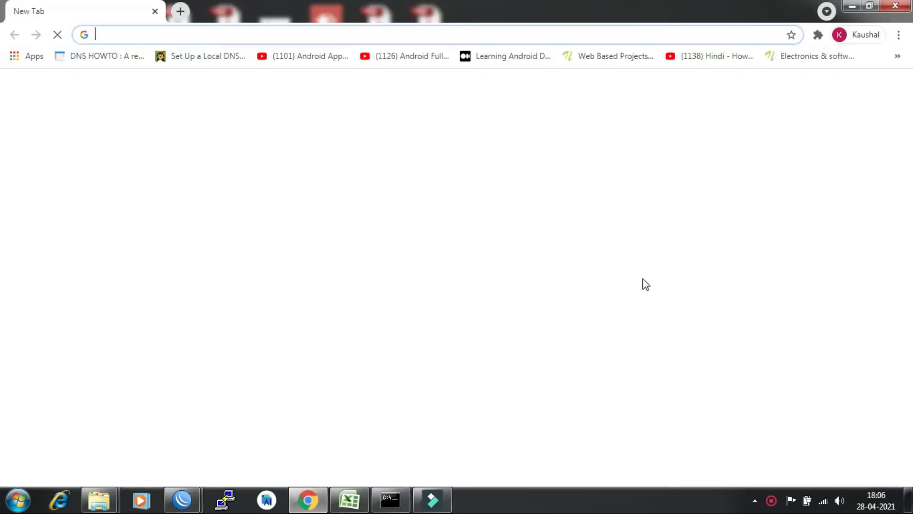
left_click(323, 33)
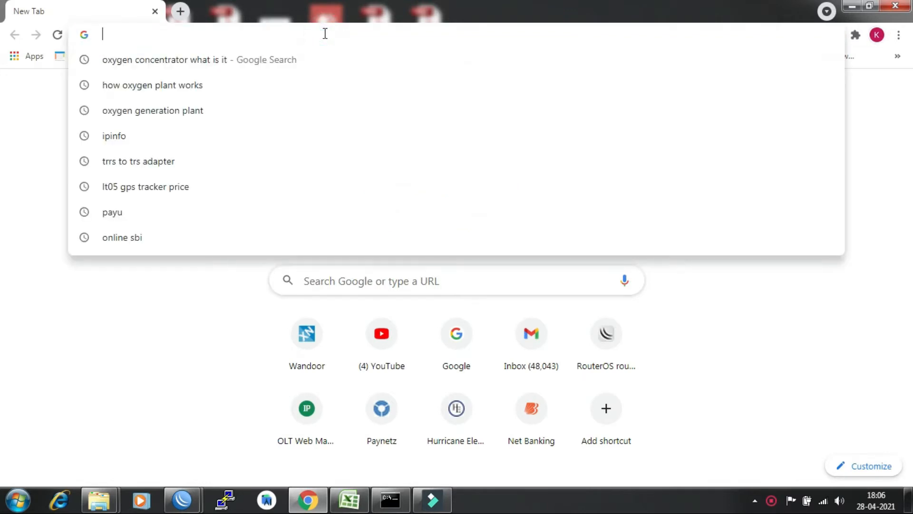
type("192")
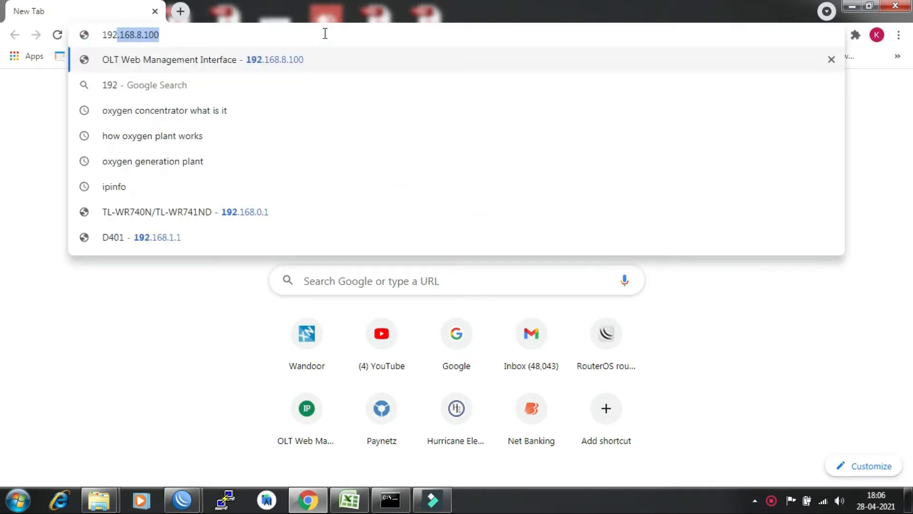
type(".168.1.1")
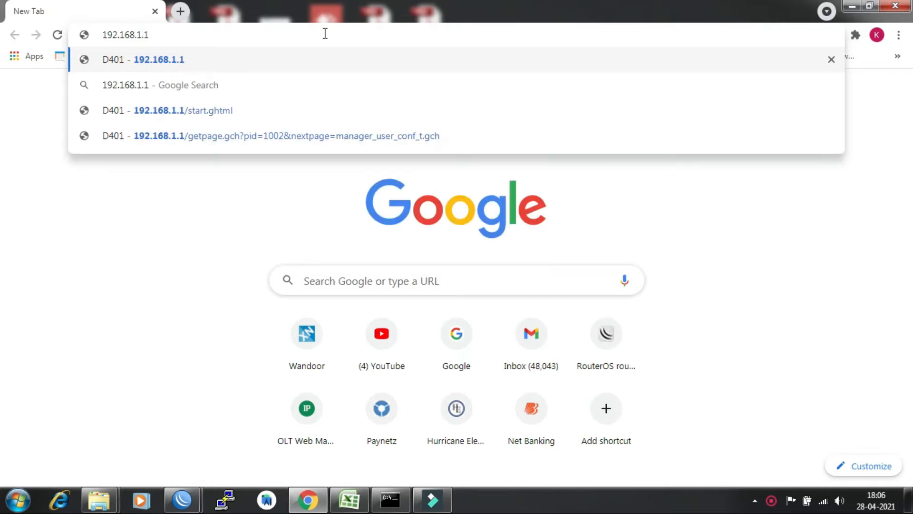
key("Return")
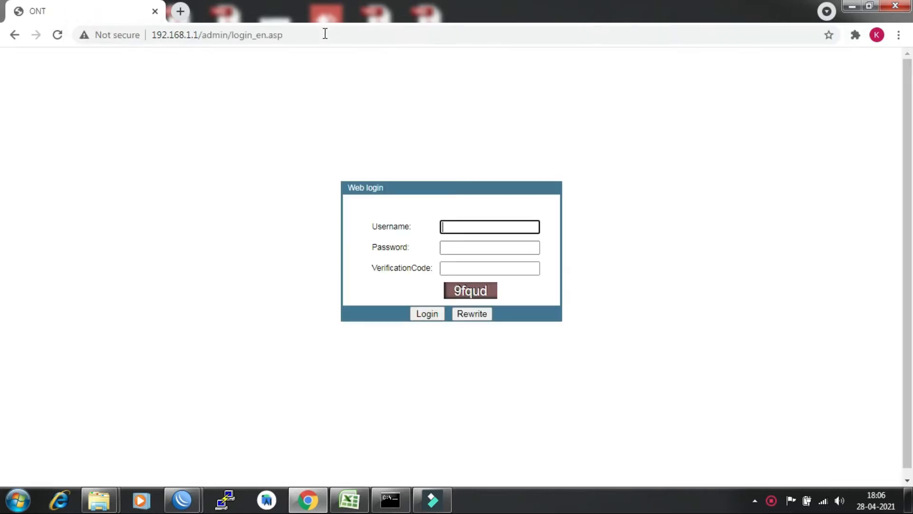
Enter the administrator username and password on the login form, fixing the mistyped uppercase letters.
left_click(471, 227)
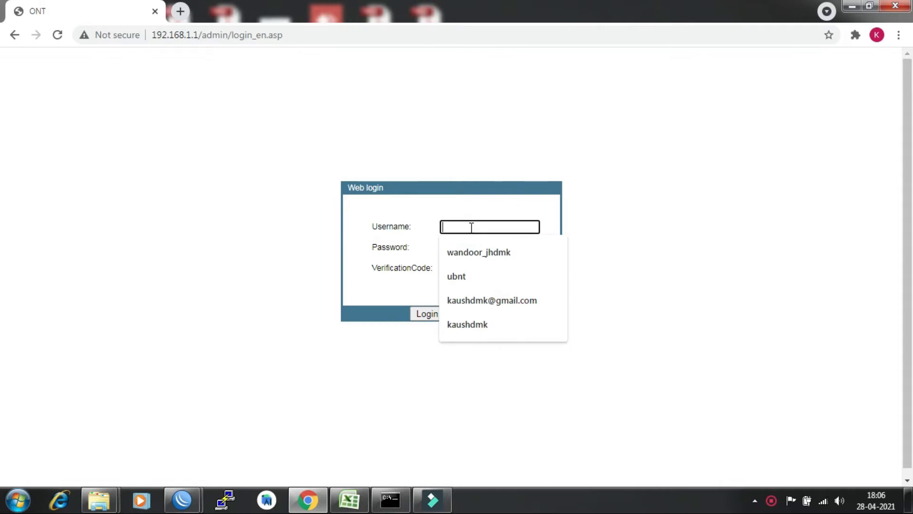
type("ADM")
key("BackSpace")
key("BackSpace")
key("BackSpace")
key("Caps_Lock")
type("admin")
key("Tab")
type("•••••••••")
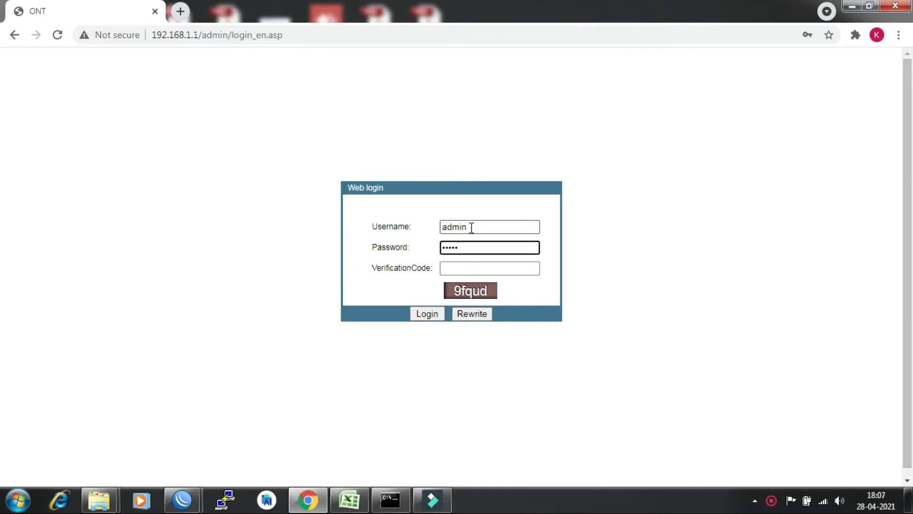
Enter the verification code, correcting wrong characters, and submit the login.
key("Tab")
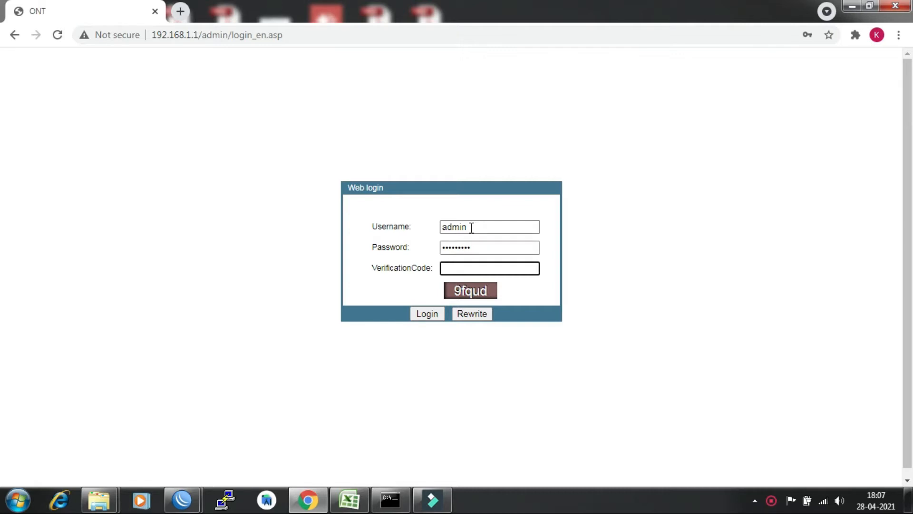
type("9fqud")
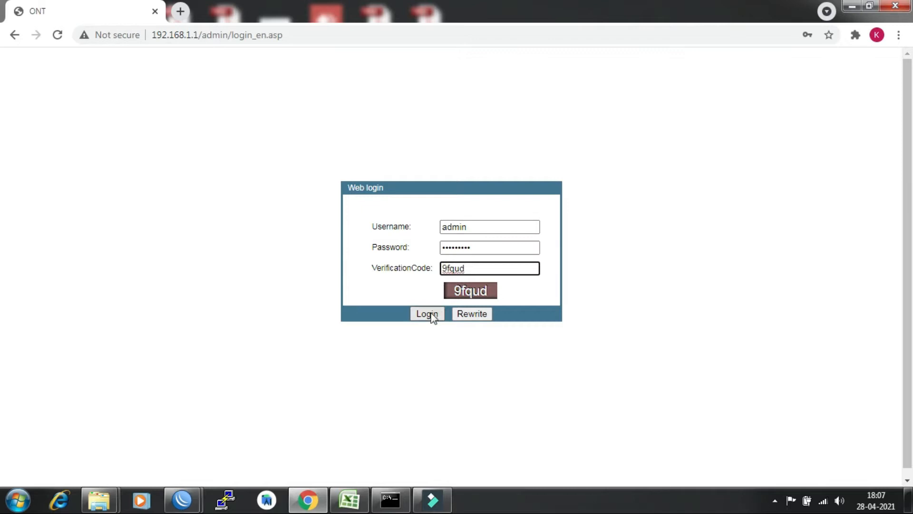
left_click(431, 316)
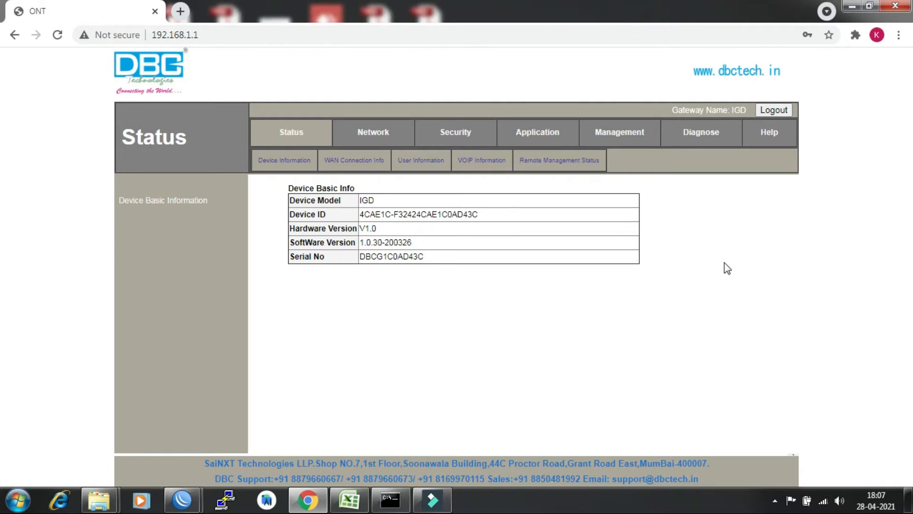
Switch to the Network section to show Configure Uplink Mode with current mode EPON.
left_click(712, 218)
left_click(376, 138)
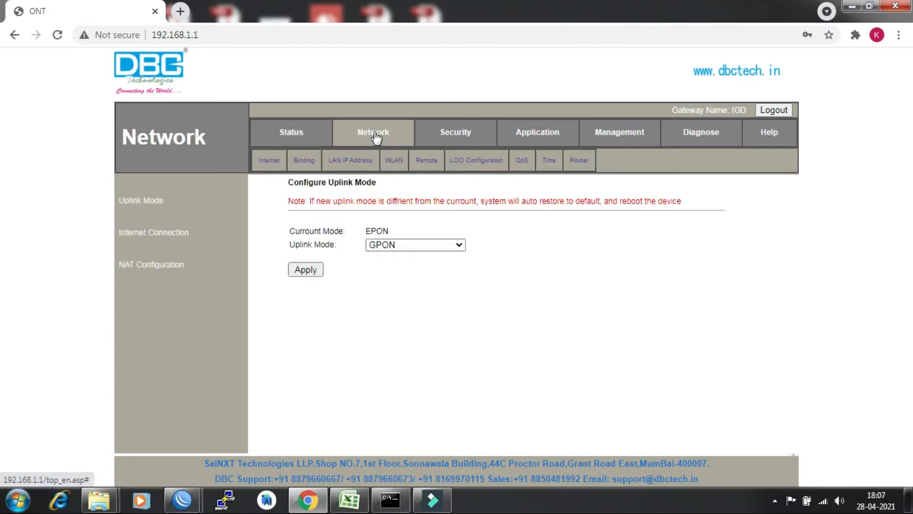
Open Internet Connection and scroll through the WAN Configuration form.
left_click(157, 233)
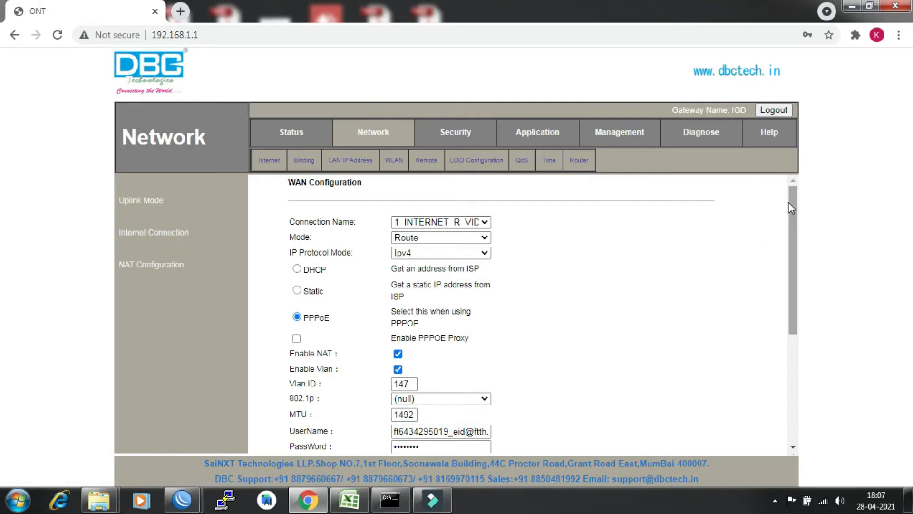
left_click_drag(794, 212, 782, 367)
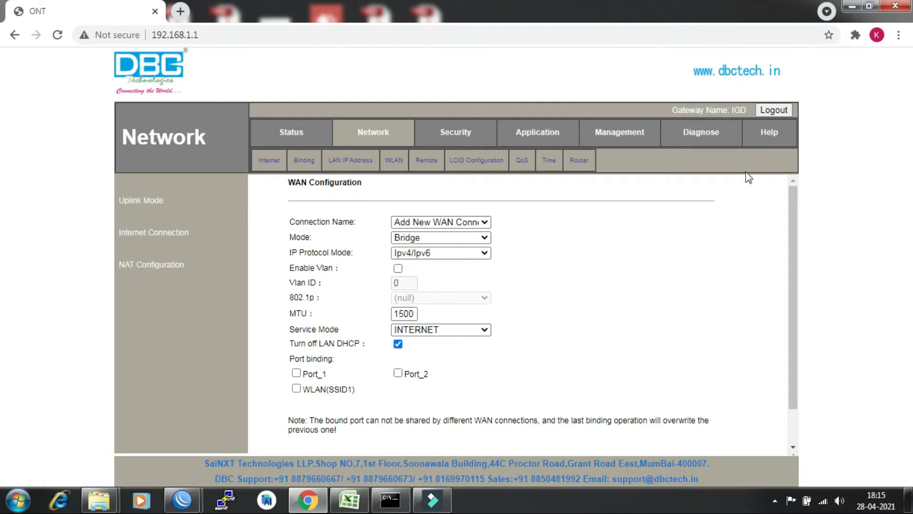
Log out, dismiss the save-password prompt, and reload the login page at 192.168.1.1.
left_click(775, 111)
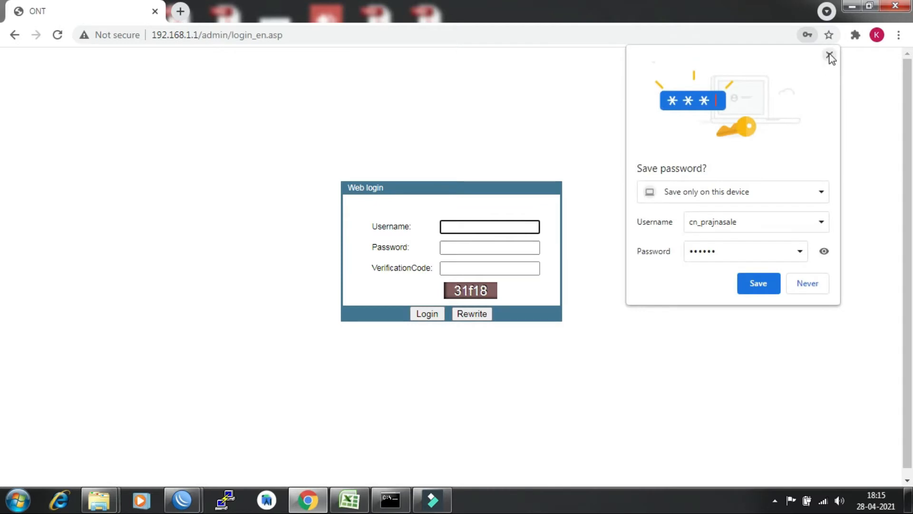
left_click(830, 55)
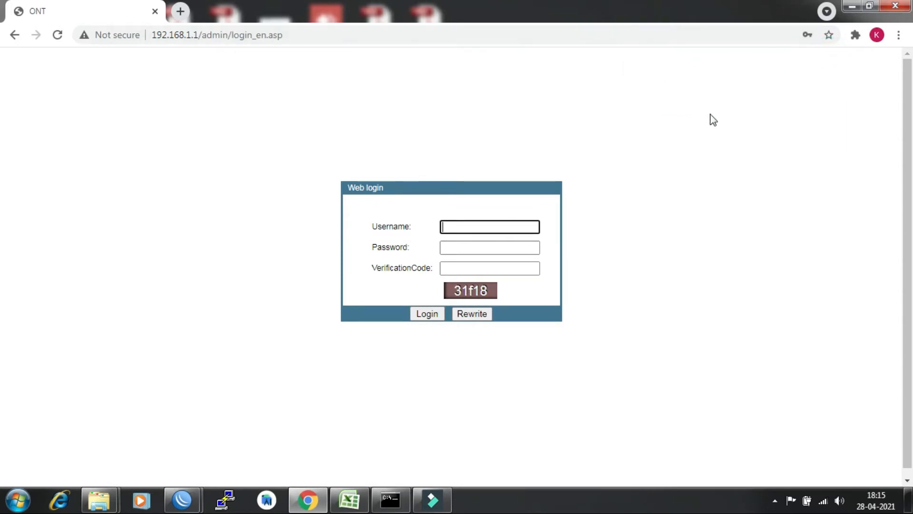
left_click(310, 36)
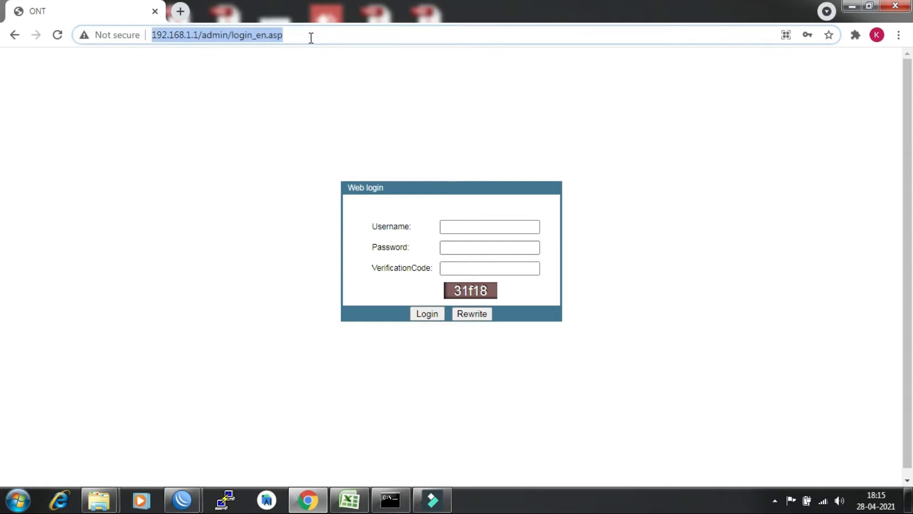
type("192.168")
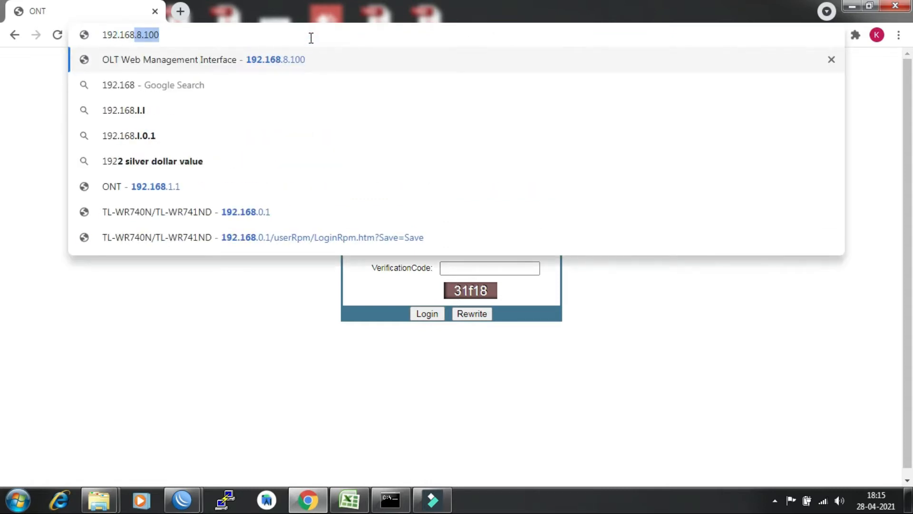
type(".1.")
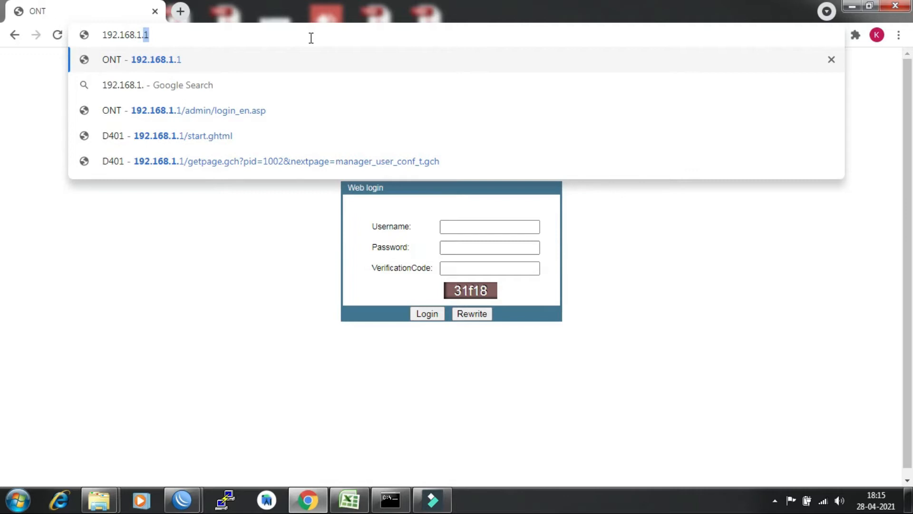
key("Return")
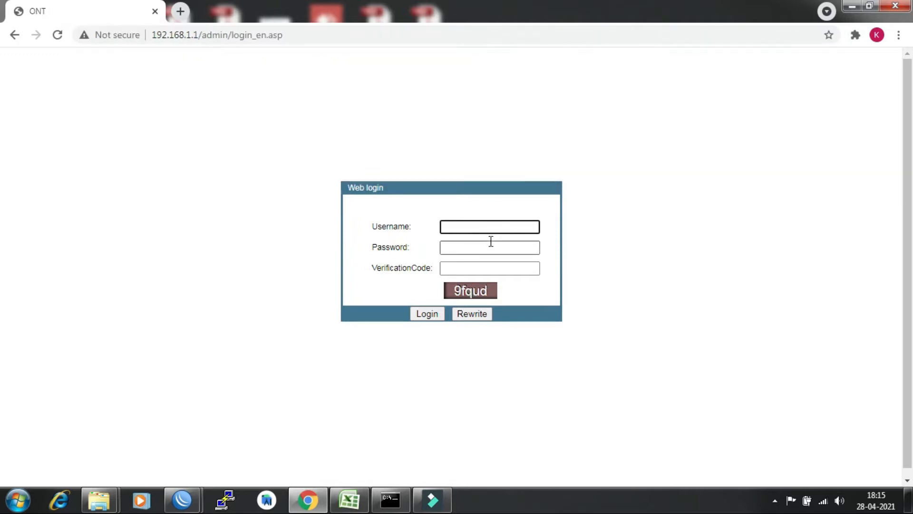
Log back in with the administrator username, password and a corrected verification code.
type("admin")
key("Tab")
type("admin")
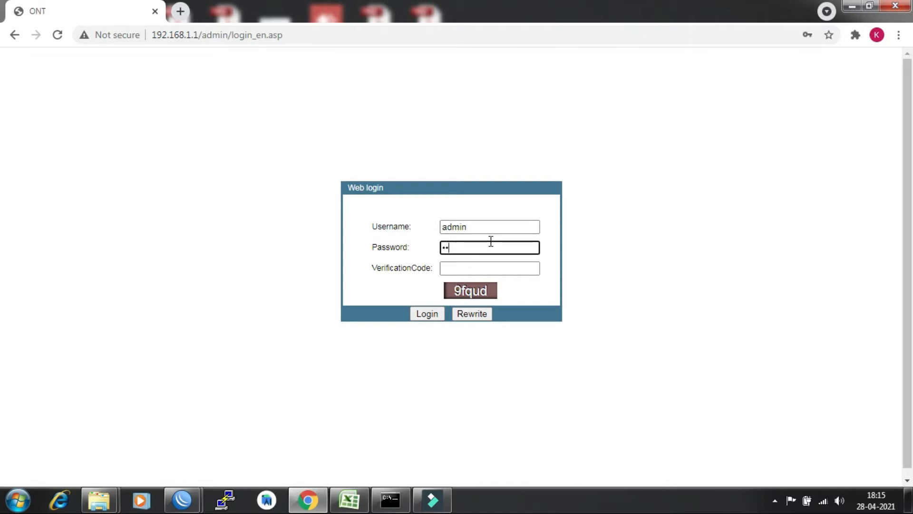
type("1234")
key("Tab")
type("8fque")
key("BackSpace")
key("BackSpace")
key("BackSpace")
key("BackSpace")
key("BackSpace")
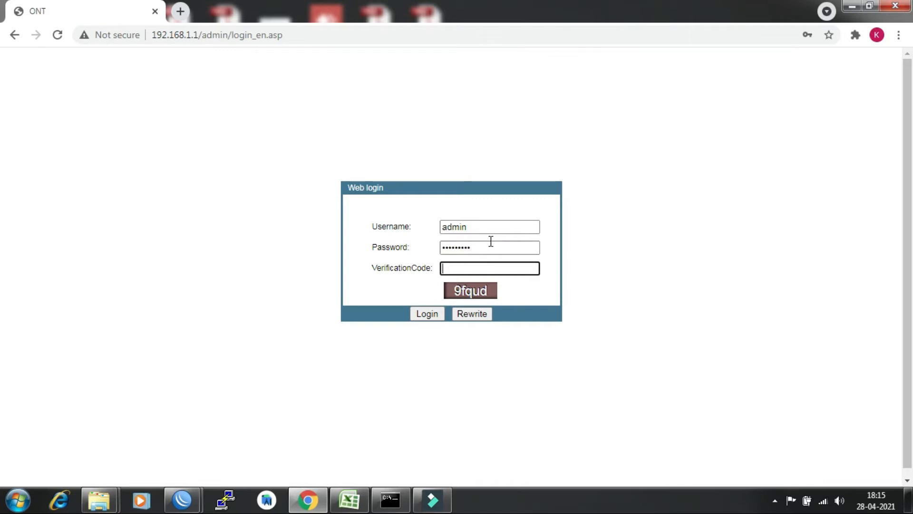
type("9fqud")
key("Return")
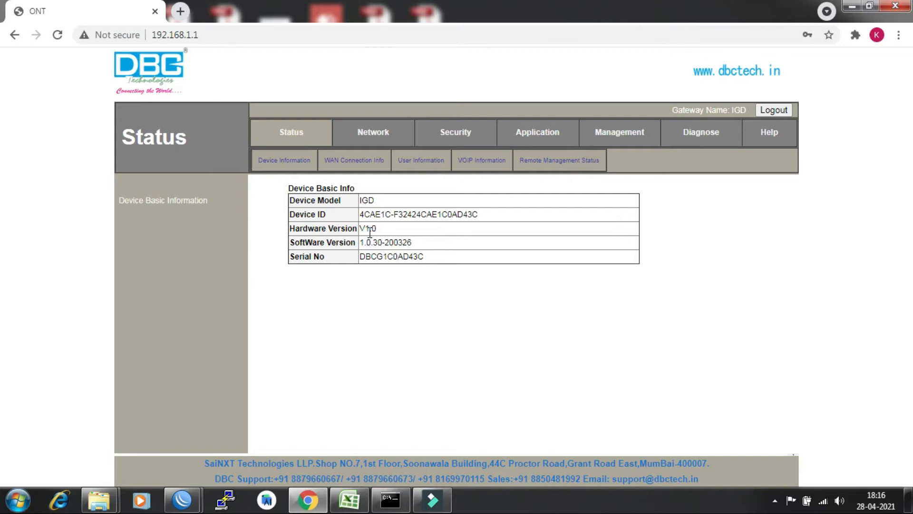
Go to Network > Internet Connection to reach the new WAN connection form.
left_click(371, 137)
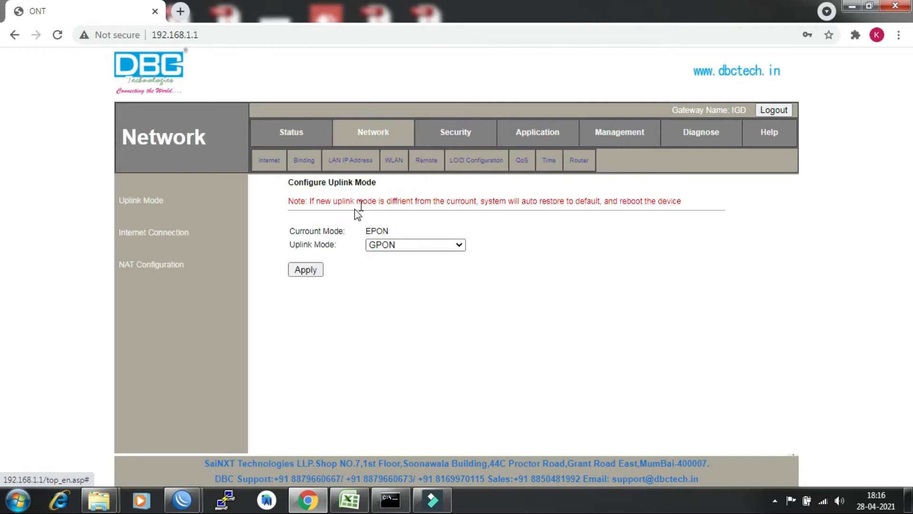
left_click(157, 236)
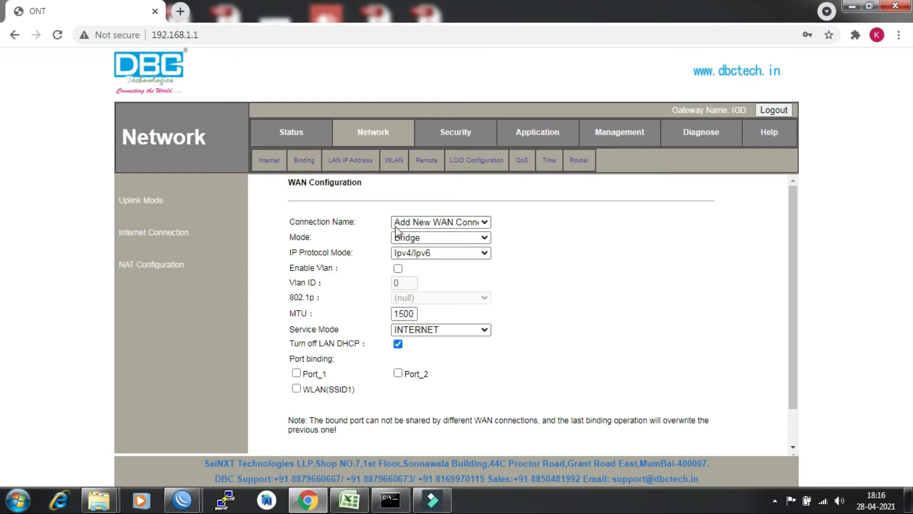
Keep the new WAN connection entry selected and set its mode to Route.
left_click(483, 224)
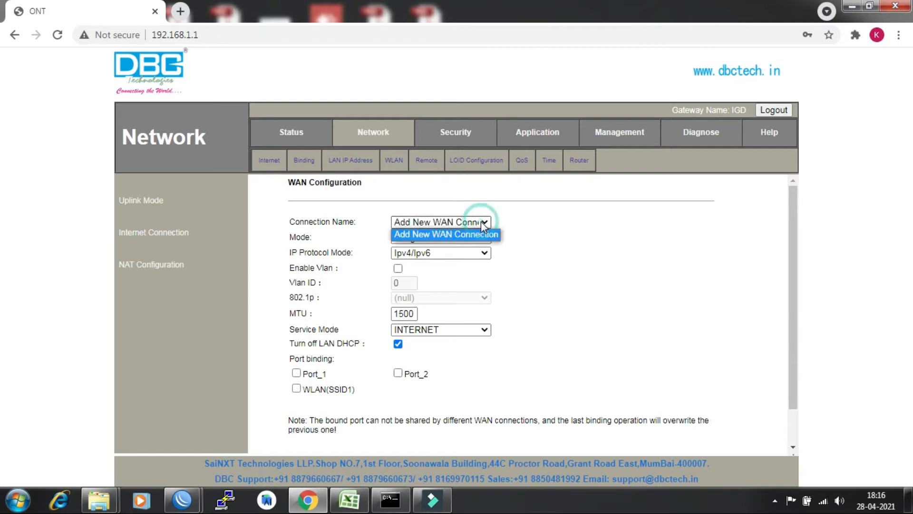
left_click(528, 221)
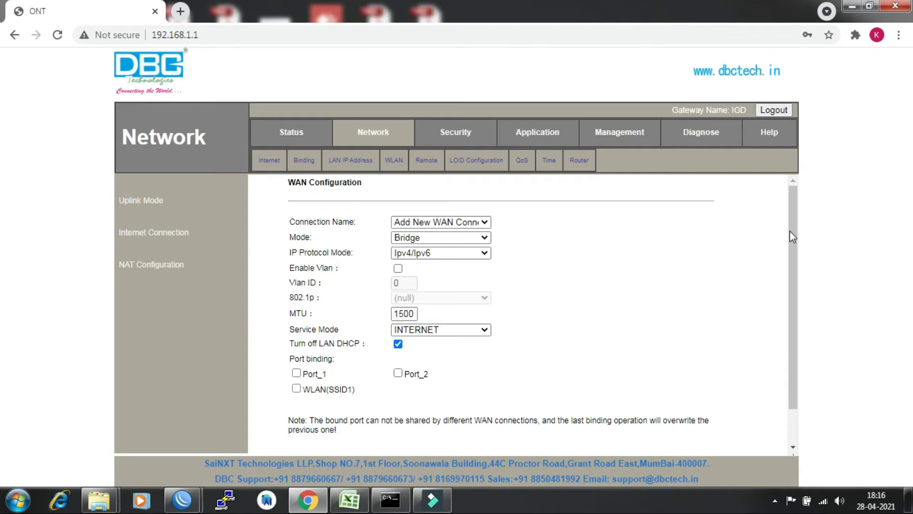
left_click_drag(794, 233, 795, 255)
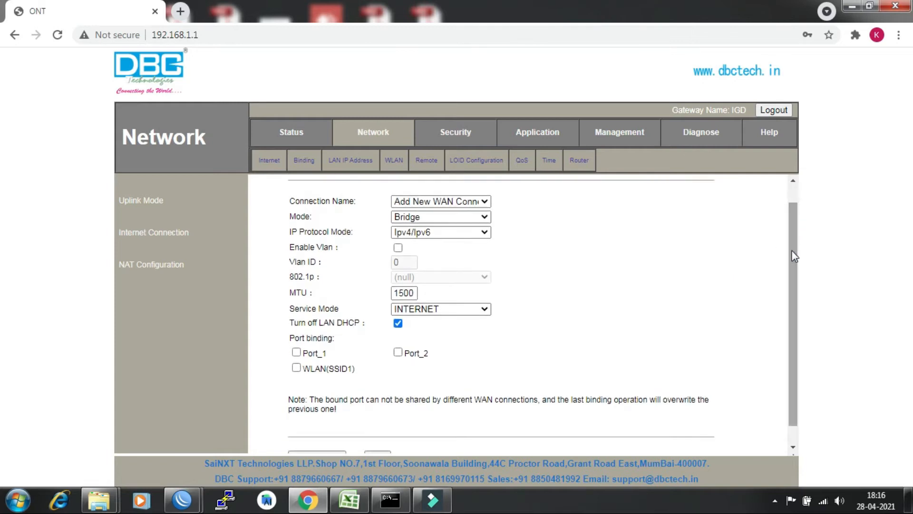
left_click(482, 217)
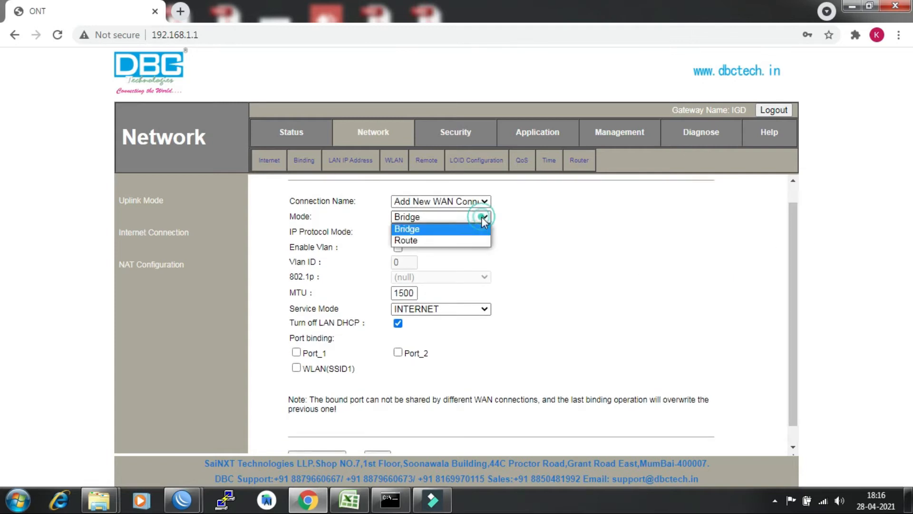
left_click(446, 238)
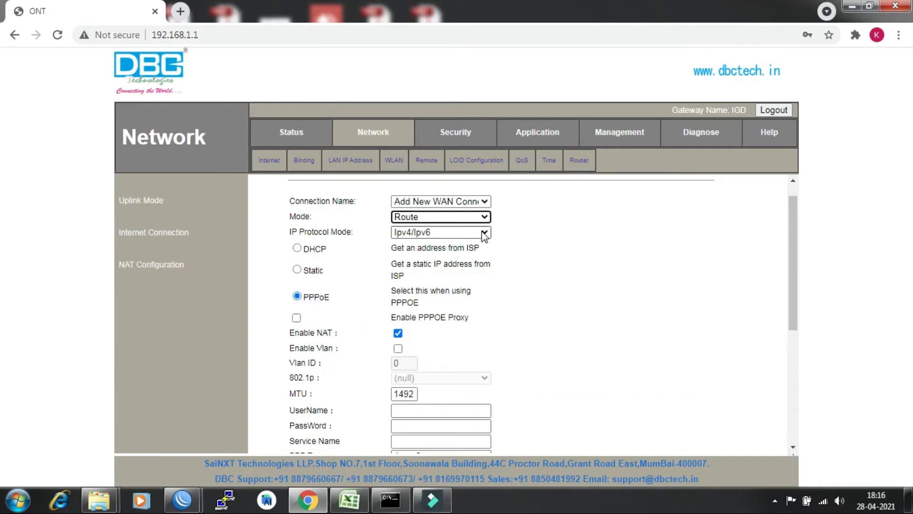
Set IP Protocol Mode to Ipv4 and enable VLAN with Vlan ID 201.
left_click(484, 233)
left_click(451, 257)
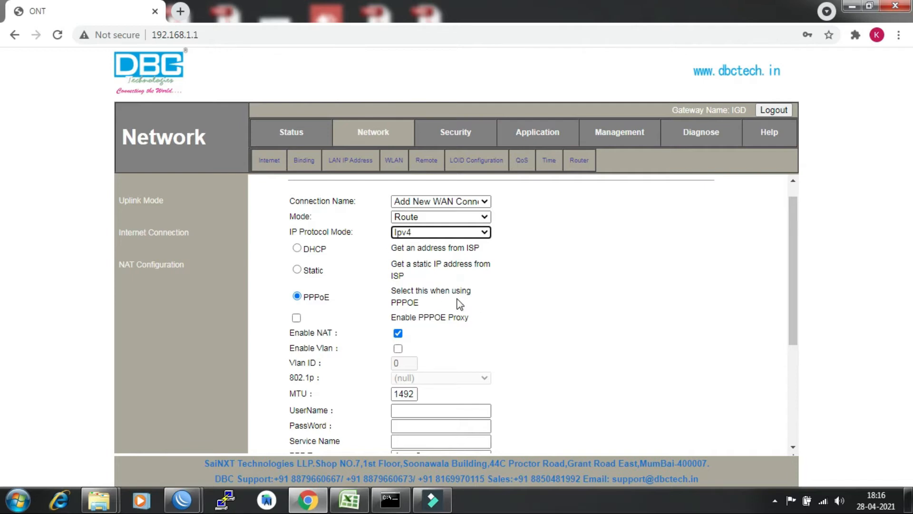
left_click(793, 245)
left_click_drag(793, 245, 790, 278)
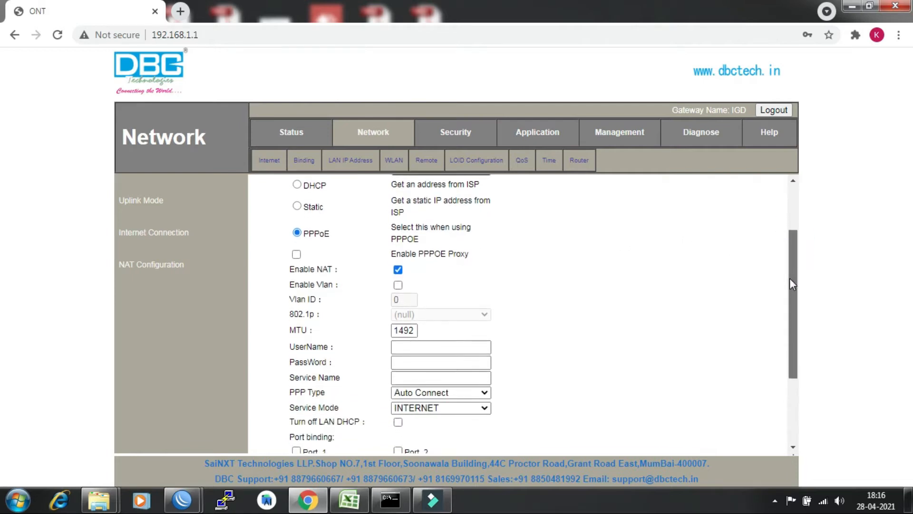
left_click(398, 285)
double_click(406, 299)
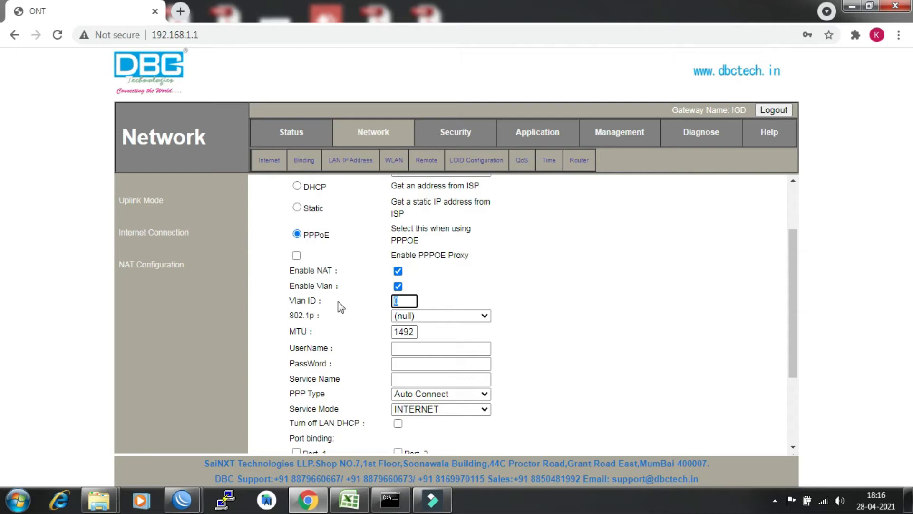
type("201")
left_click_drag(793, 270, 779, 307)
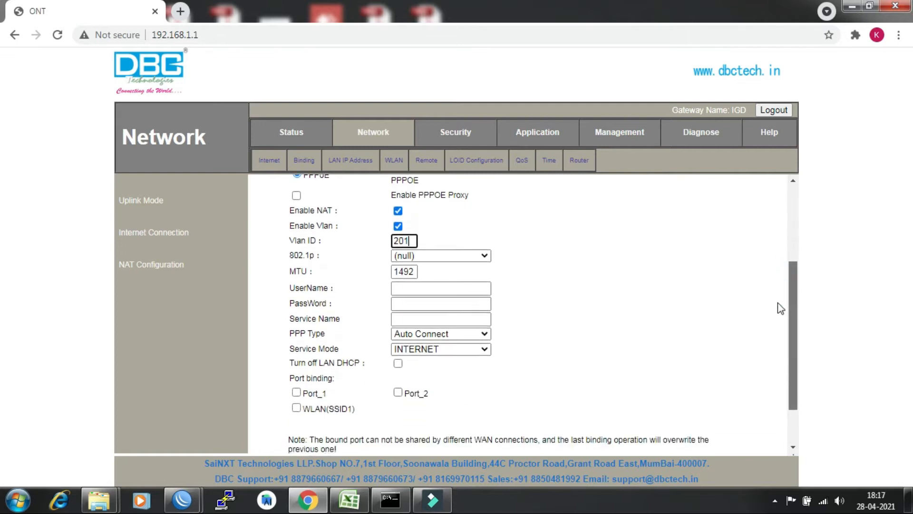
Fill the PPPoE username from autofill, enter the password, and set Service Name to bsnl.
left_click(405, 289)
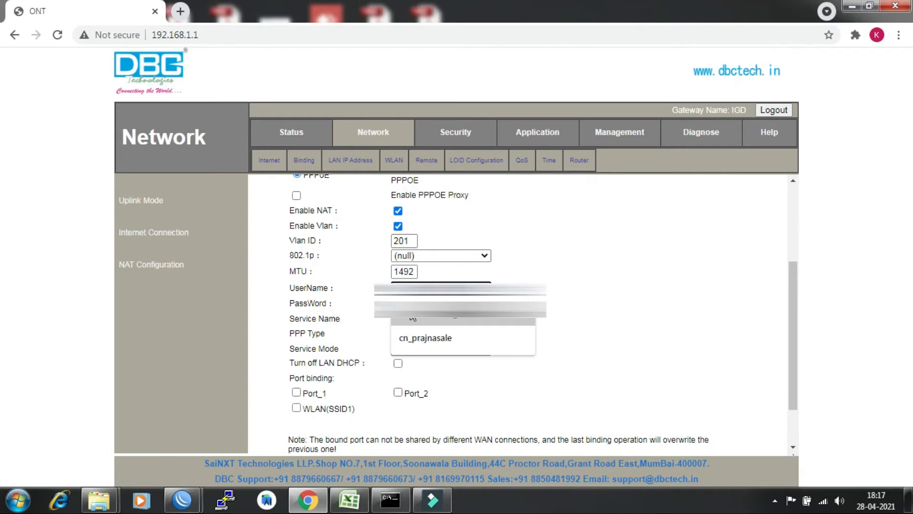
left_click(410, 315)
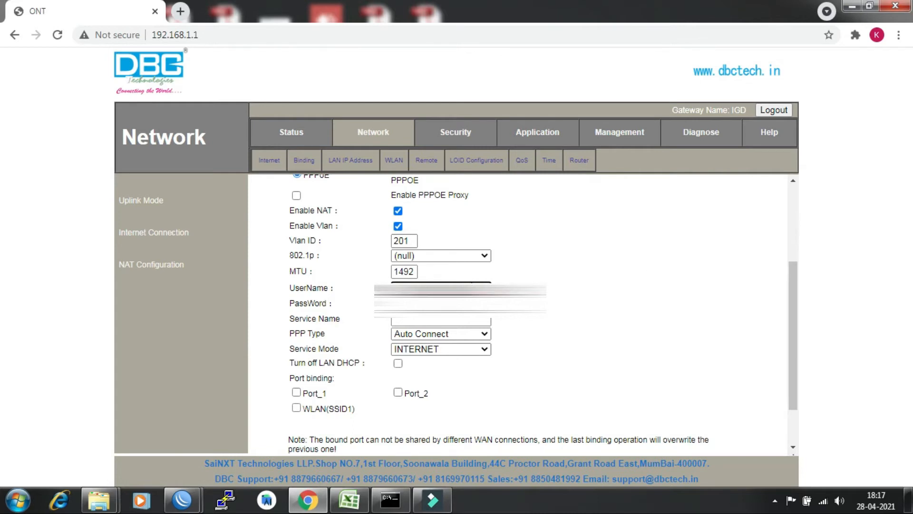
left_click(441, 304)
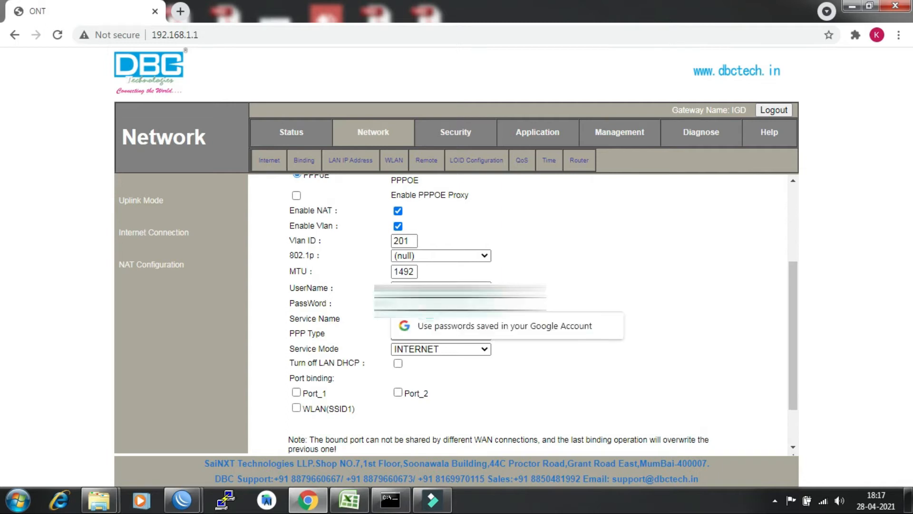
type("•")
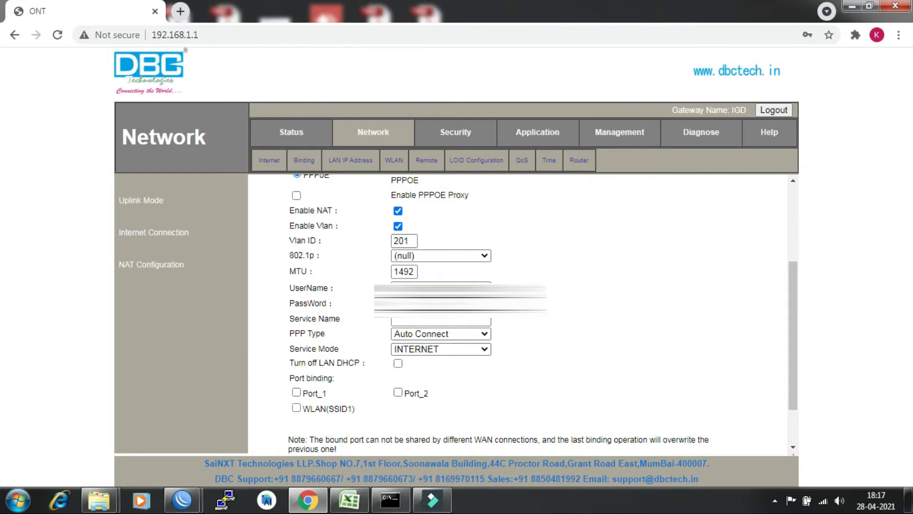
key("Tab")
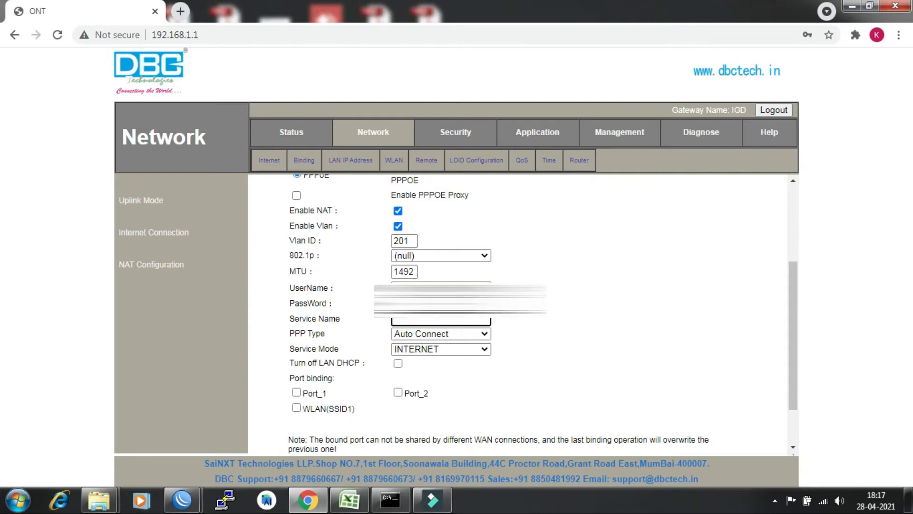
type("bsnl")
key("Tab")
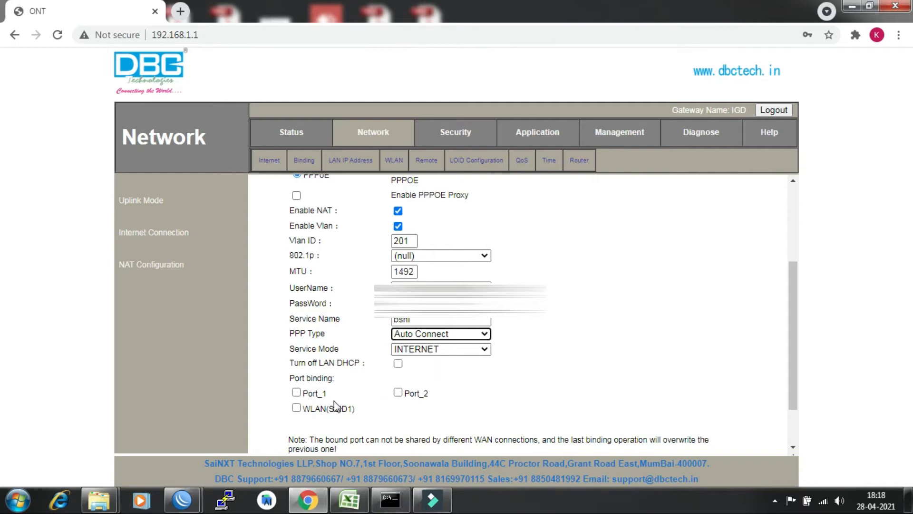
Tick Port_1, Port_2 and WLAN(SSID1) under Port binding, dismissing the colour-scheme popup.
left_click(296, 393)
left_click(398, 392)
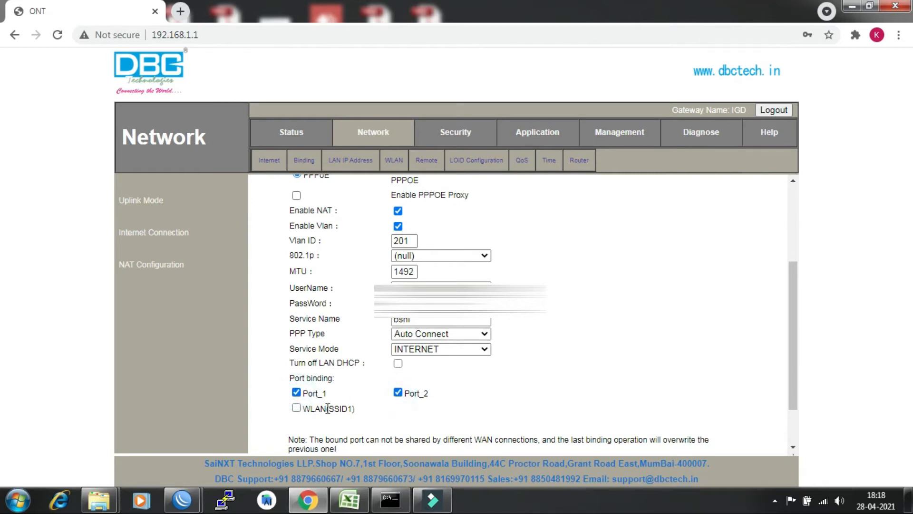
left_click(298, 408)
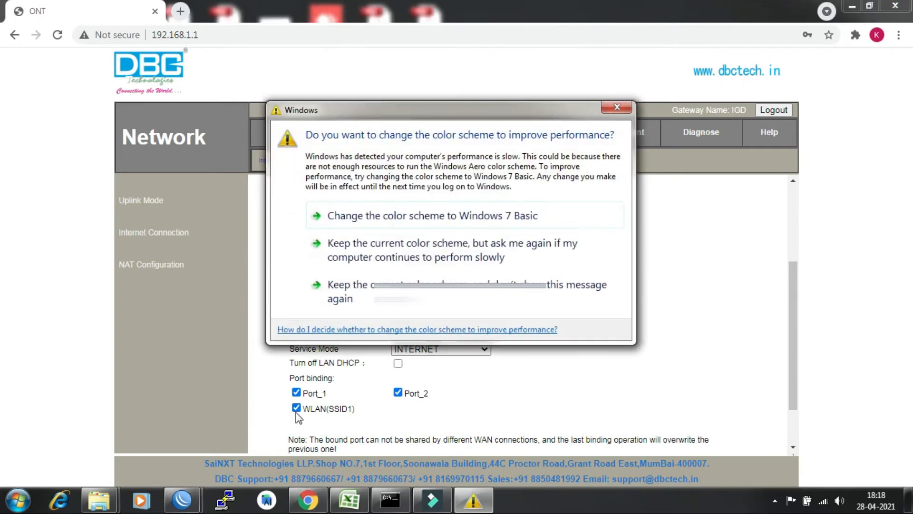
left_click(616, 108)
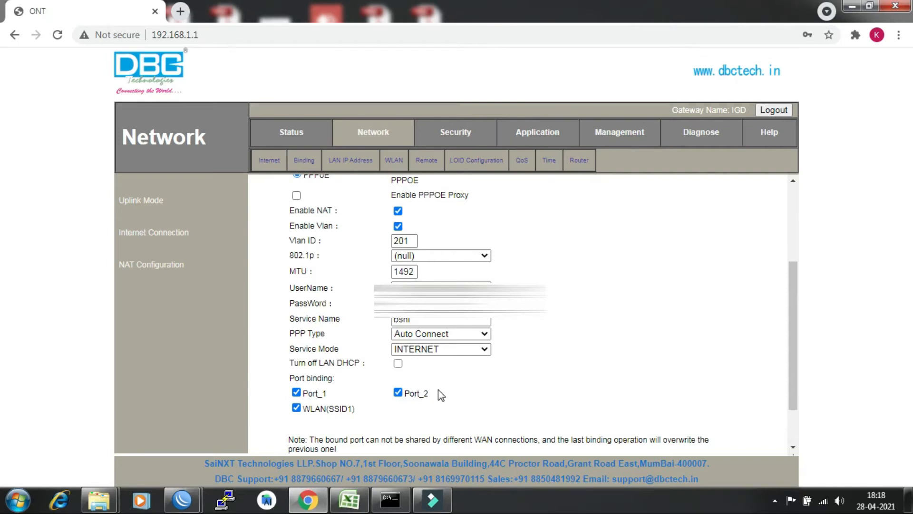
left_click_drag(796, 306, 781, 379)
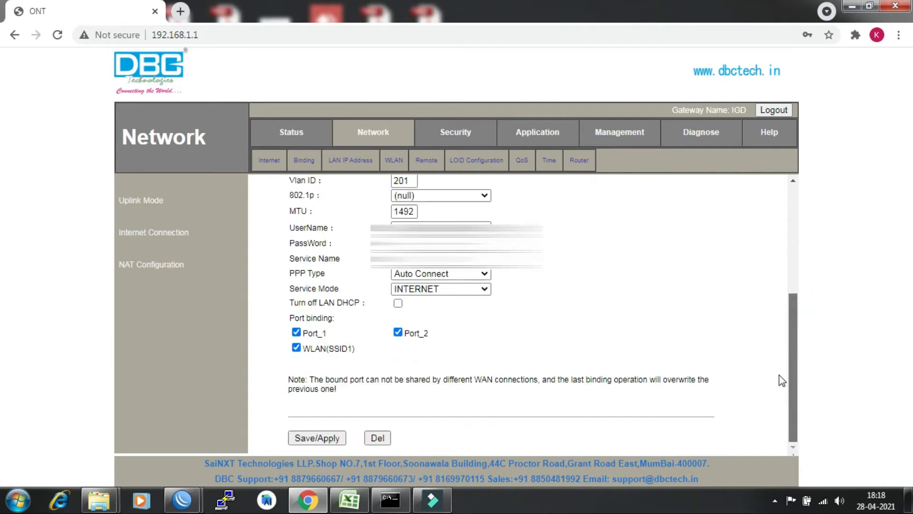
Save/Apply the connection and confirm 1_INTERNET_R_VID_201 appears in the WAN connection list.
left_click(326, 438)
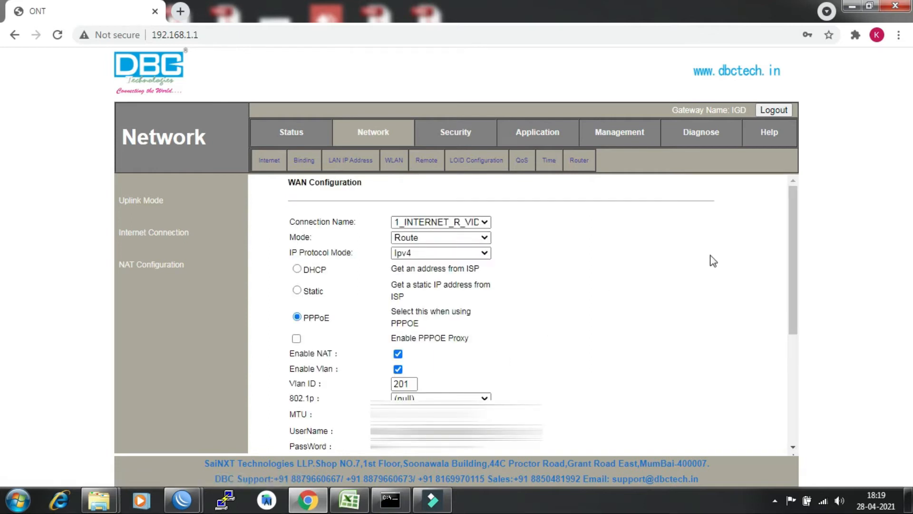
left_click(486, 222)
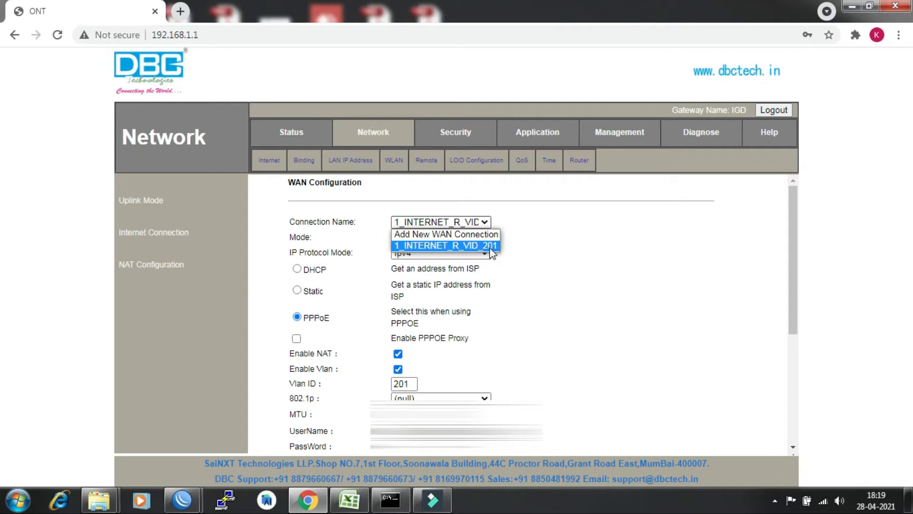
left_click(555, 247)
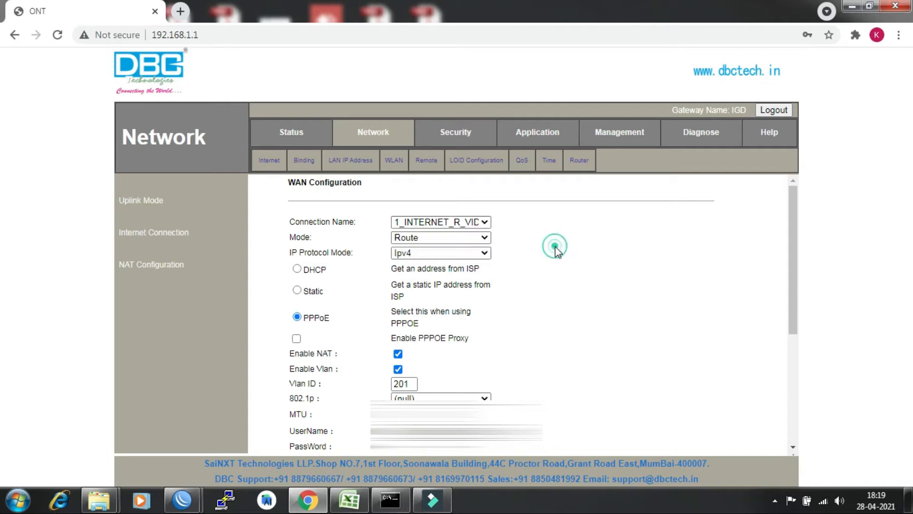
mouse_move(791, 236)
left_mouse_down()
mouse_move(772, 316)
mouse_move(785, 352)
mouse_move(782, 206)
mouse_move(789, 257)
mouse_move(789, 229)
mouse_move(791, 252)
mouse_move(789, 238)
left_mouse_up()
left_click(793, 230)
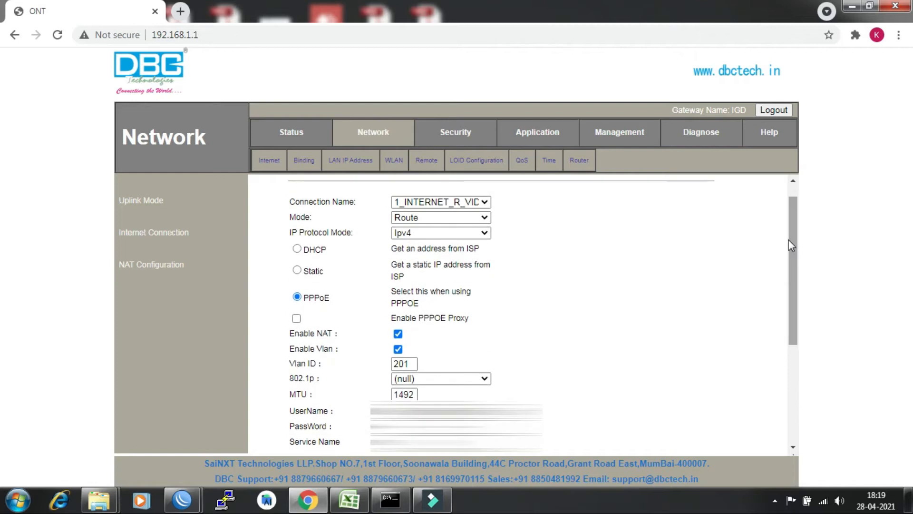
left_click(484, 201)
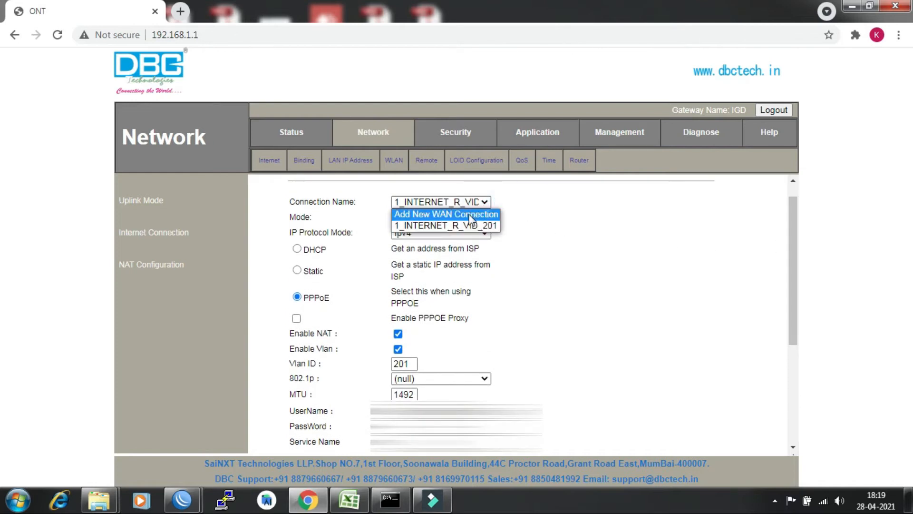
Add a new WAN connection set to Route mode, Ipv4 only, with Static addressing.
left_click(469, 215)
left_click(480, 217)
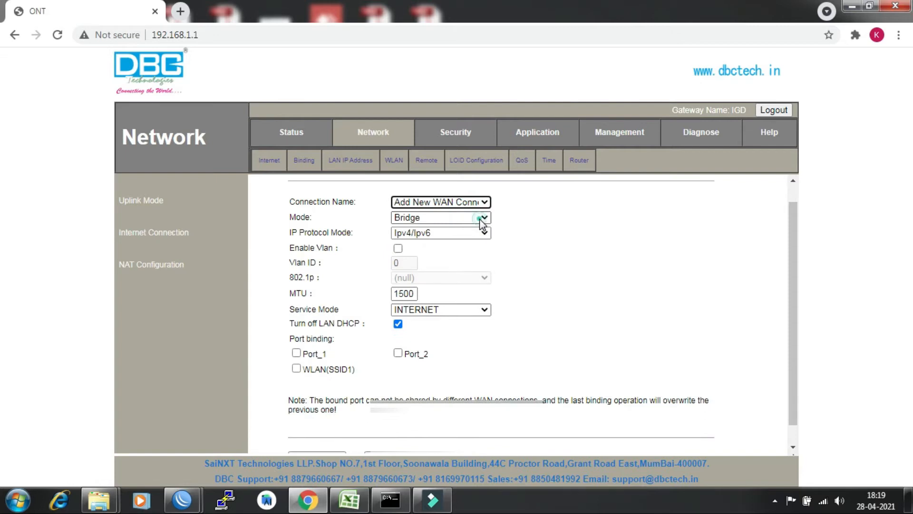
left_click(457, 238)
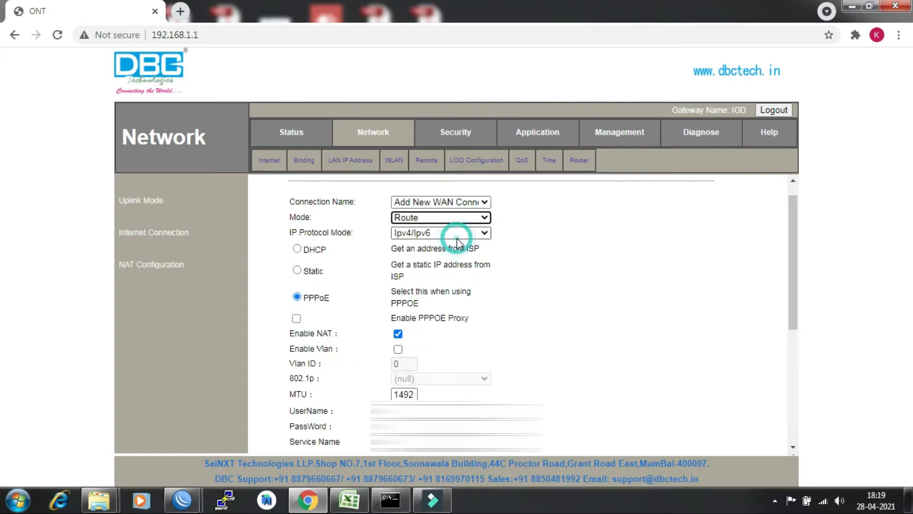
left_click(483, 233)
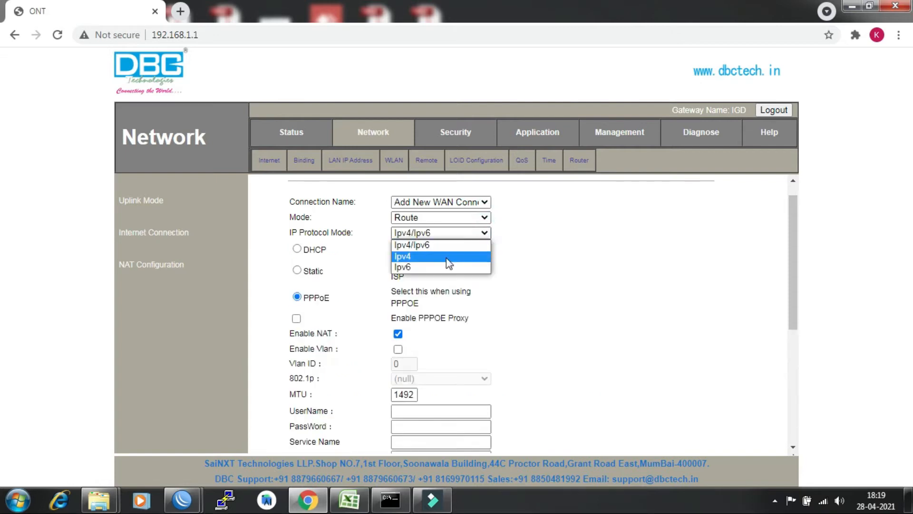
left_click(449, 263)
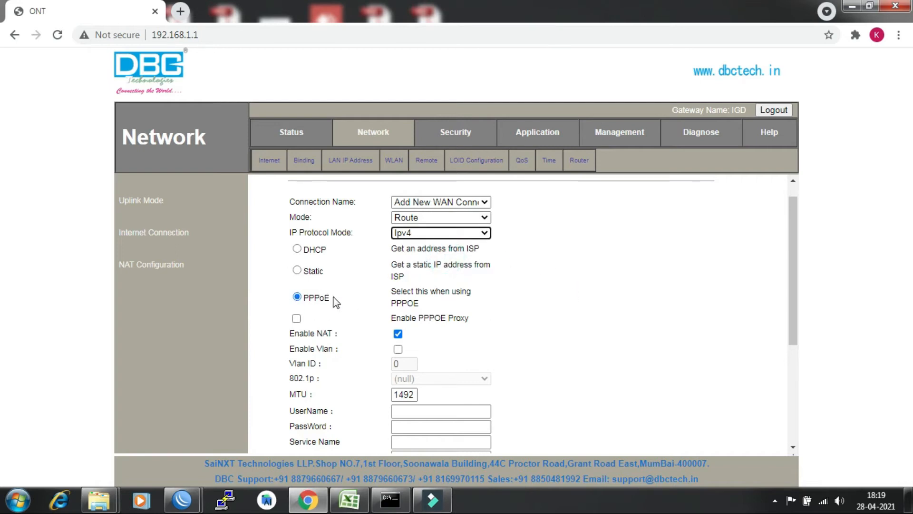
left_click(297, 270)
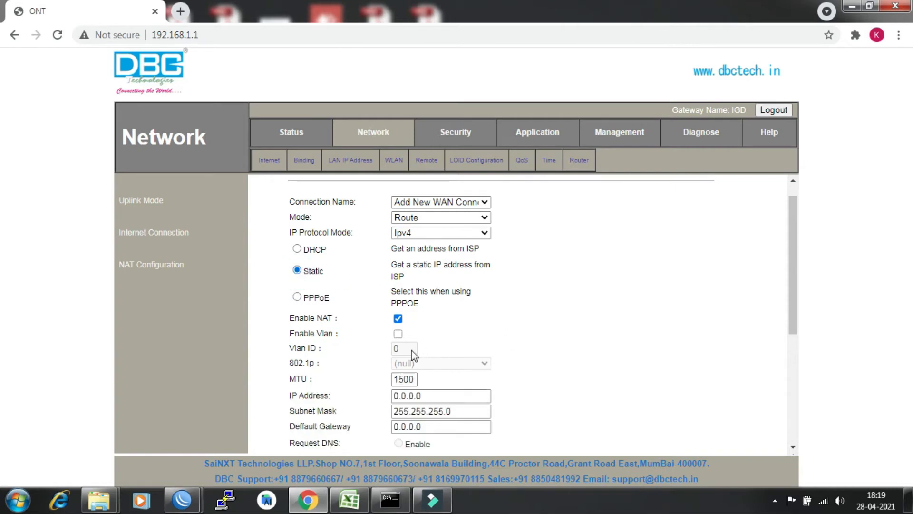
Enable VLAN on the new connection with Vlan ID 1830.
left_click(398, 334)
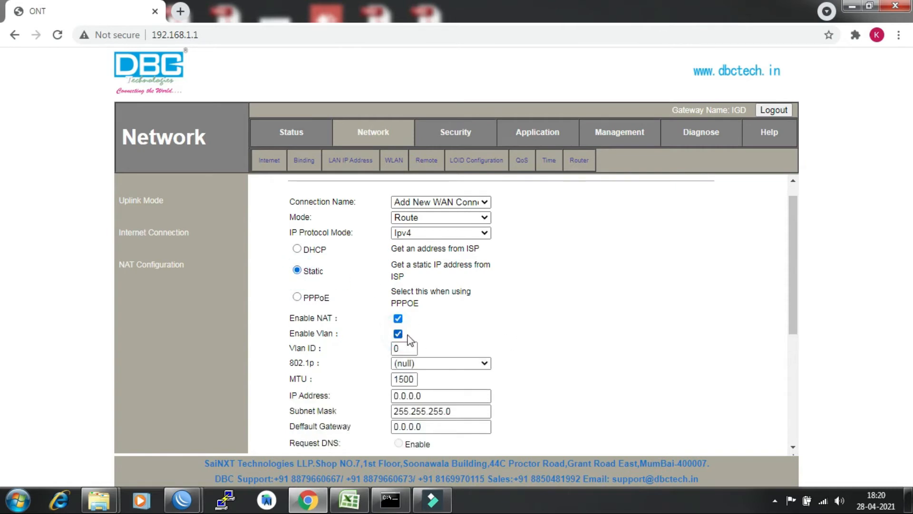
double_click(399, 348)
type("1830")
key("Tab")
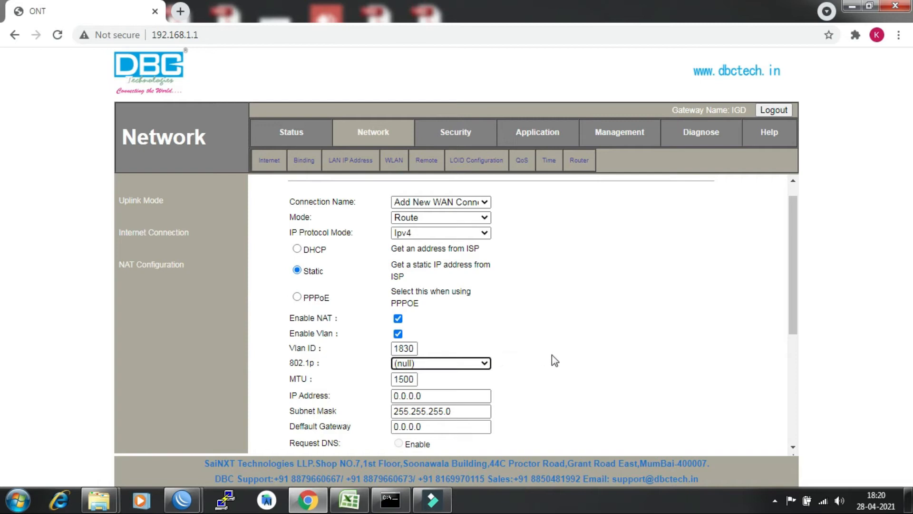
left_click_drag(791, 273, 779, 336)
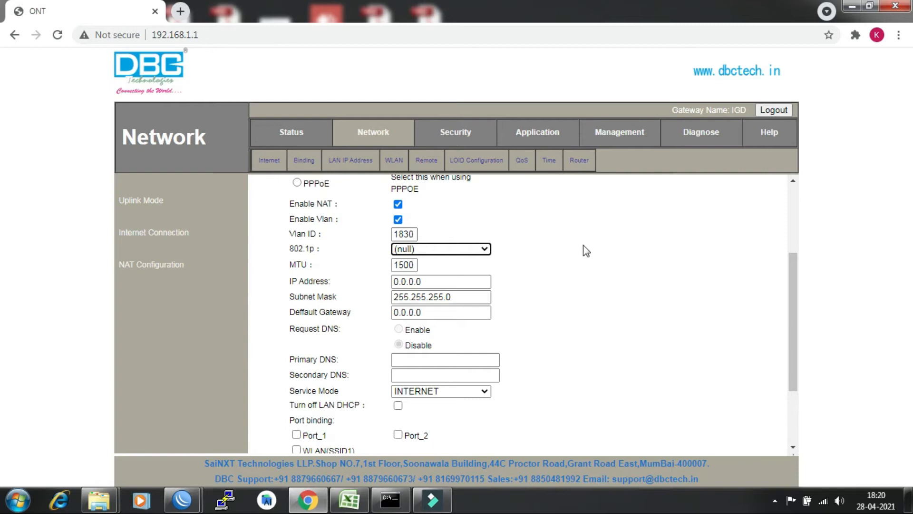
double_click(434, 281)
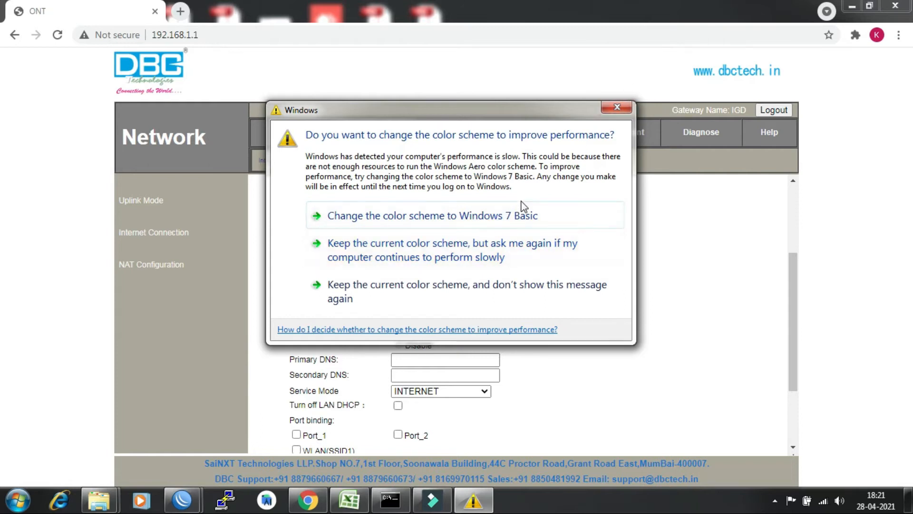
left_click(390, 283)
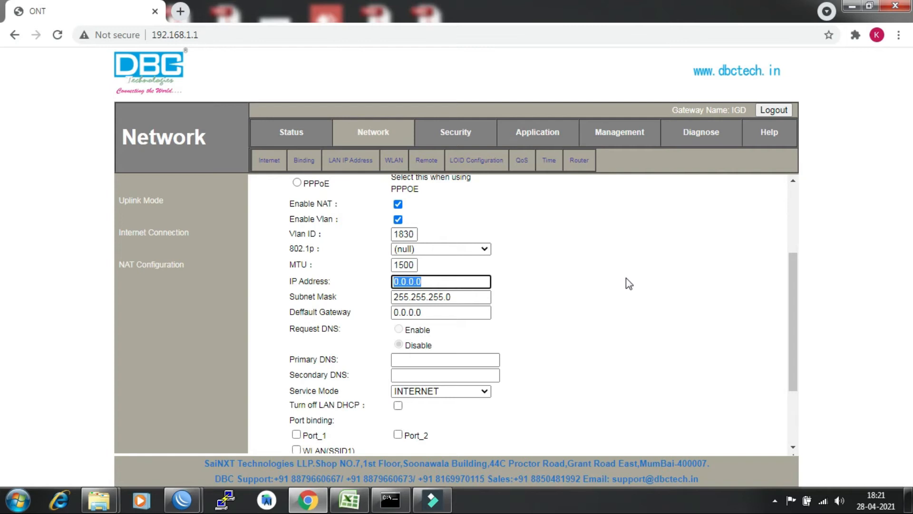
left_click(775, 500)
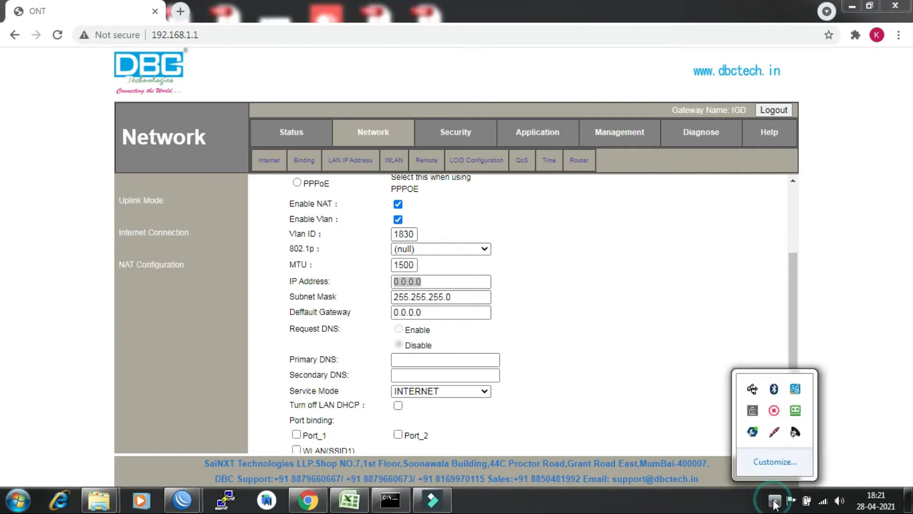
left_click(692, 370)
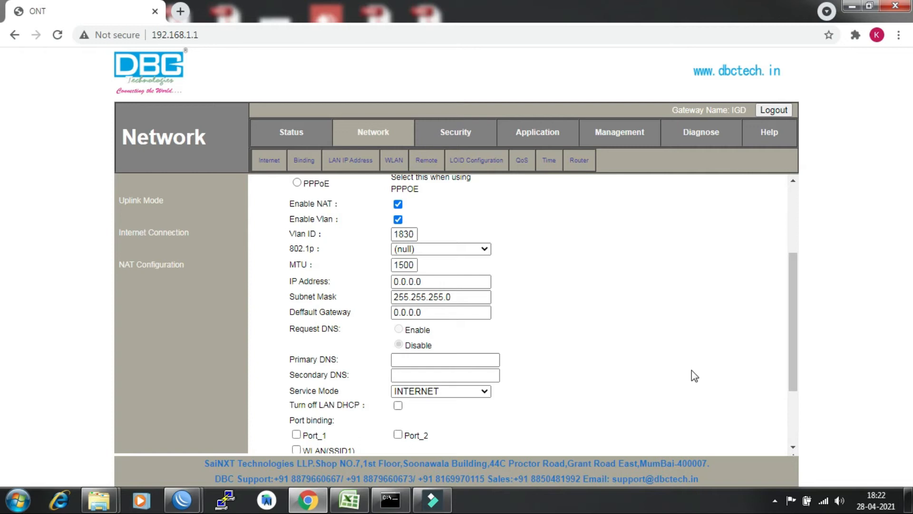
Set the static IP to 10.112.58.211 and the subnet mask to 255.255.254.0.
double_click(431, 281)
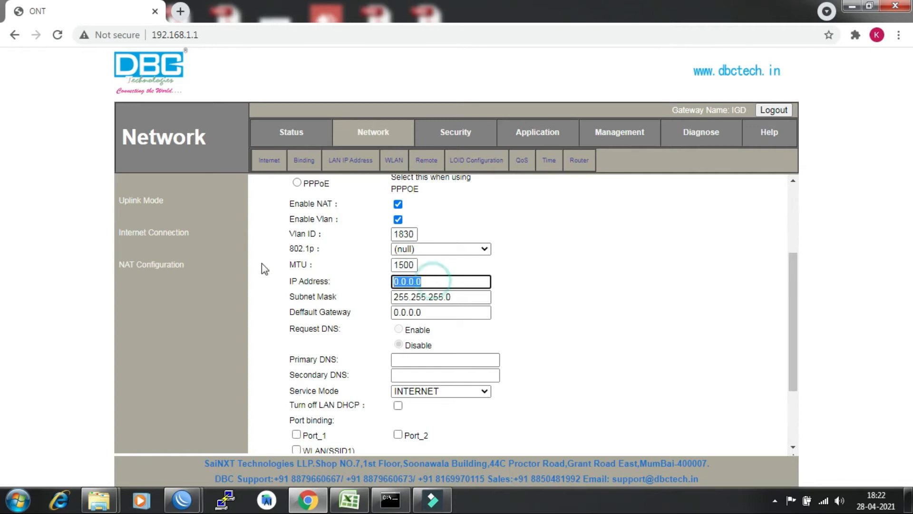
key("BackSpace")
type("10.112.")
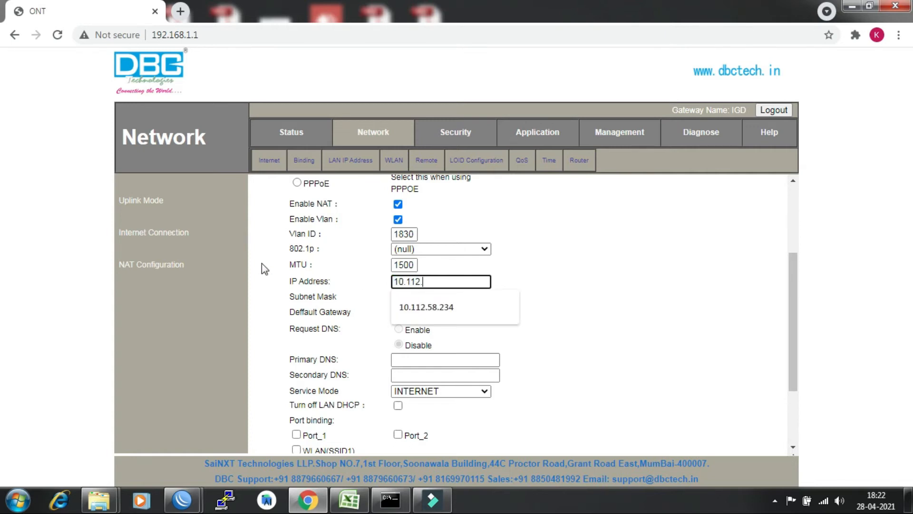
type("58.211")
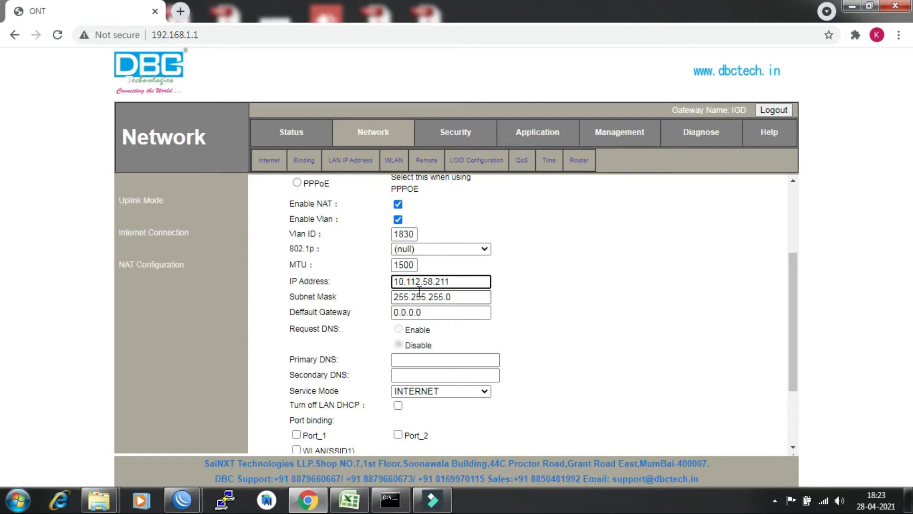
left_click(465, 301)
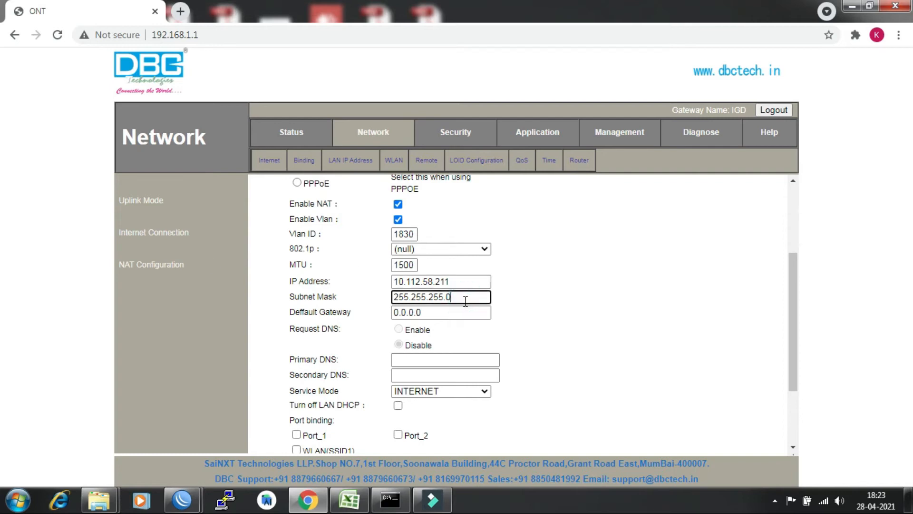
left_click_drag(443, 297, 437, 297)
type("54")
Set gateway 10.112.58.1 and DNS servers 172.30.249.3 and 172.30.249.19.
left_click_drag(442, 314, 323, 316)
type("1")
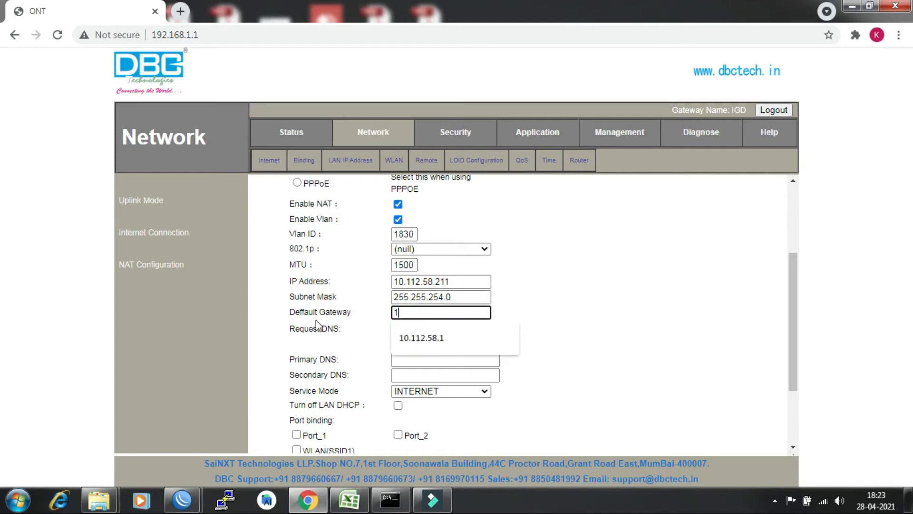
type("0.112.58.1")
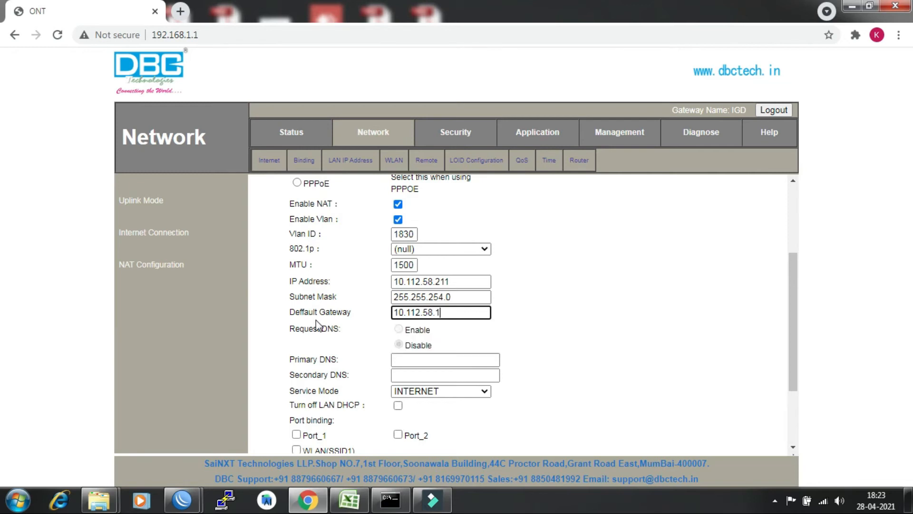
left_click(429, 359)
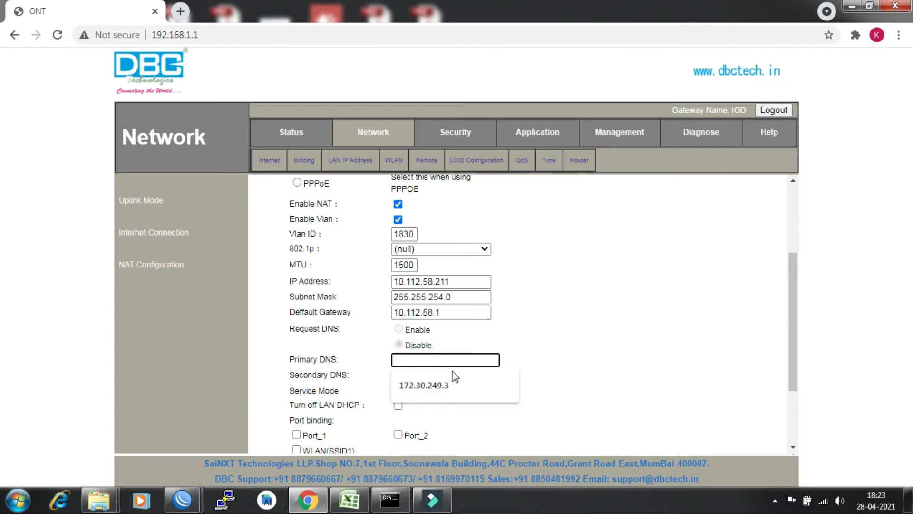
left_click(457, 390)
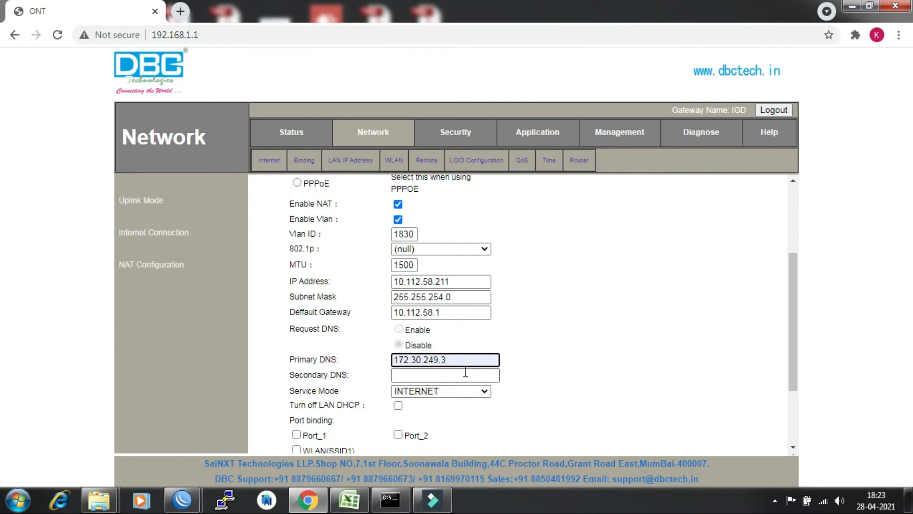
left_click(465, 373)
left_click(453, 400)
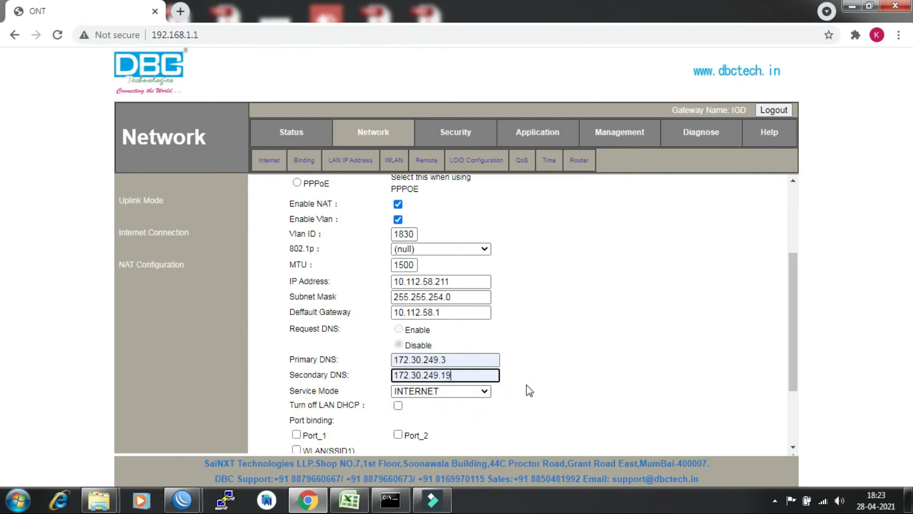
Set the static WAN's Service Mode to VOICE and save/apply the connection.
left_click(484, 392)
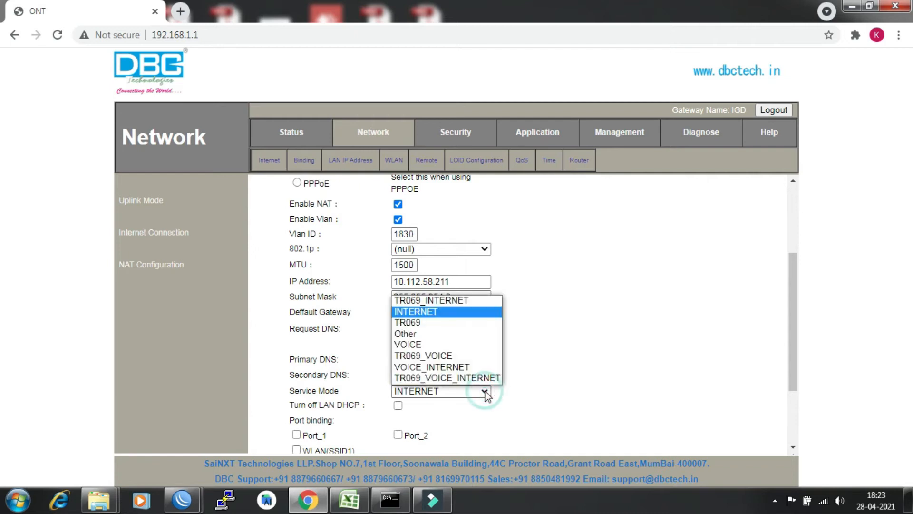
left_click(454, 345)
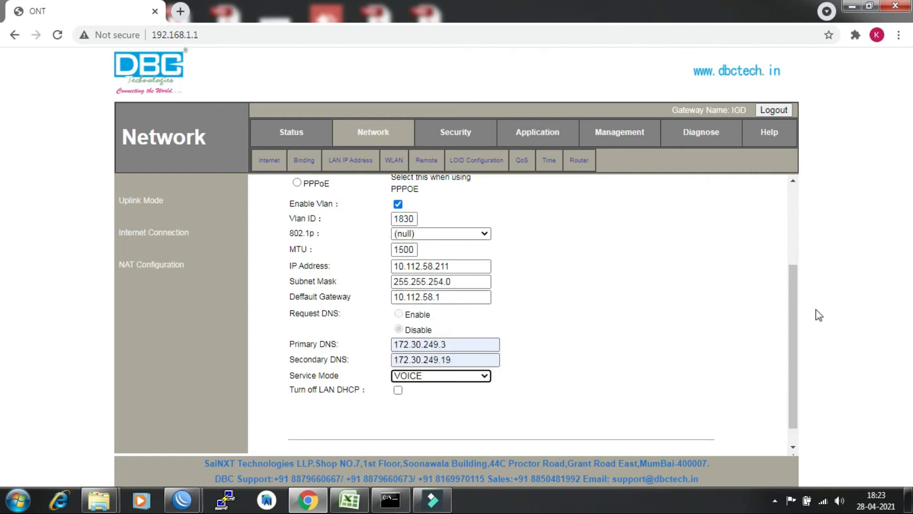
left_click_drag(793, 318, 789, 421)
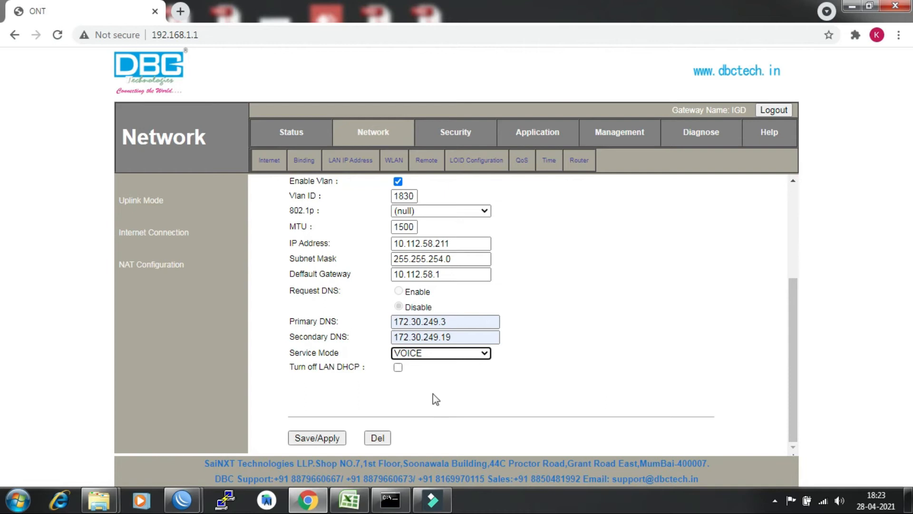
left_click(319, 438)
left_click(322, 440)
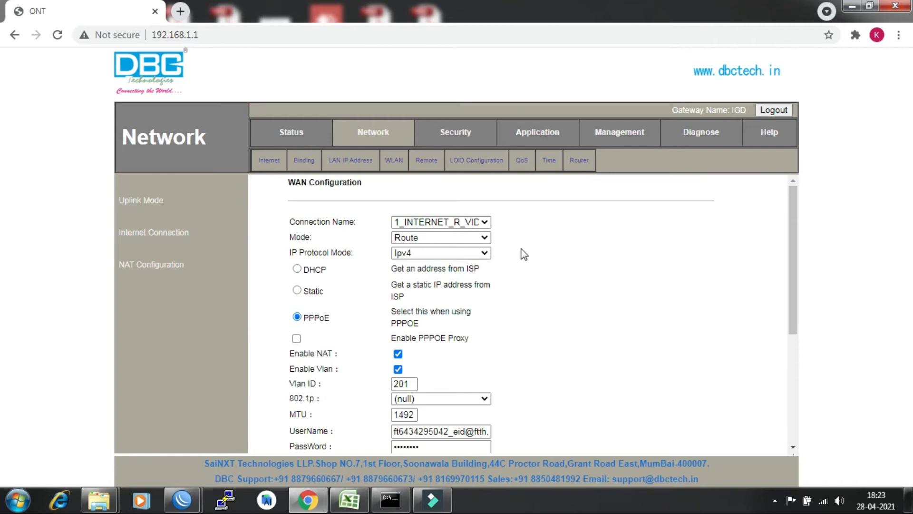
Open the Application VOIP configuration, dismiss the password bubble, keeping Soft Switch SIP server type.
left_click(539, 135)
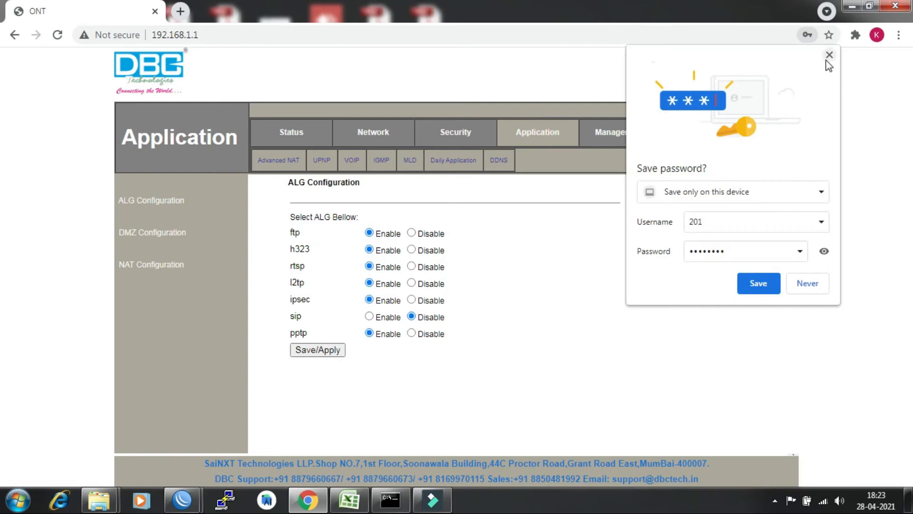
left_click(829, 55)
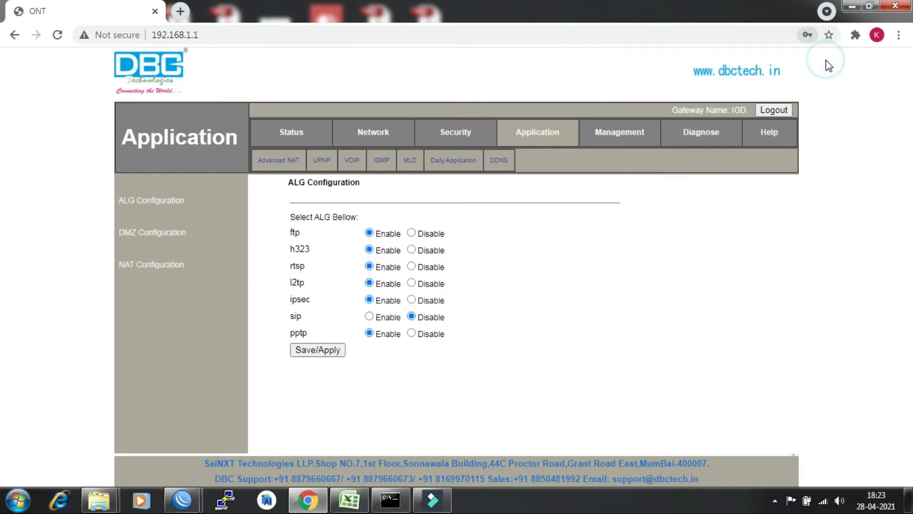
left_click(353, 164)
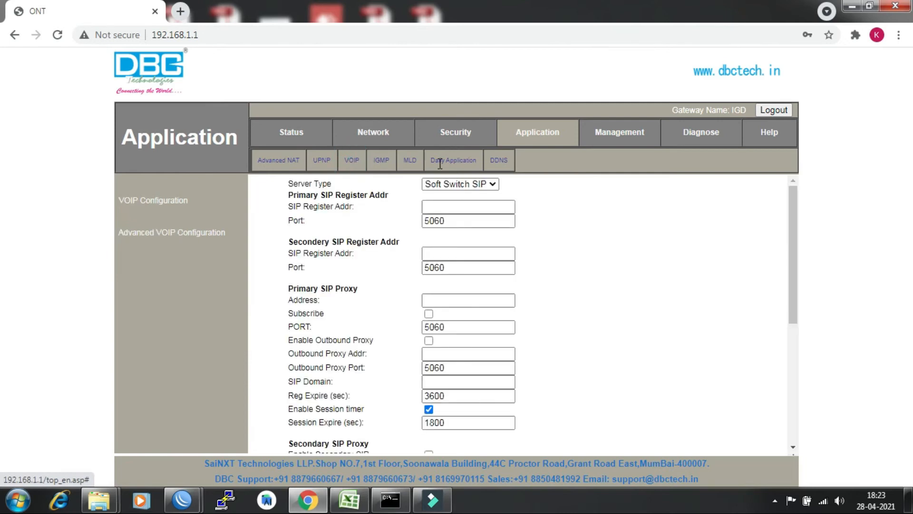
left_click(470, 207)
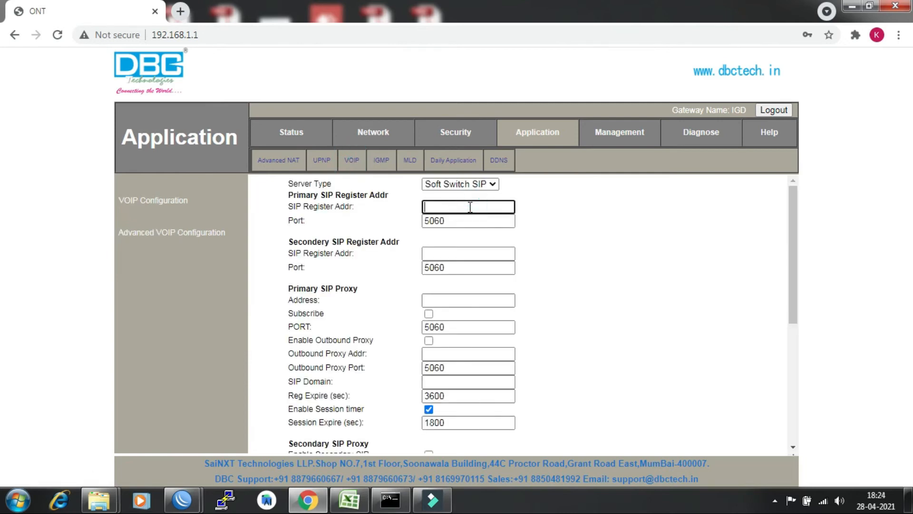
left_click(550, 212)
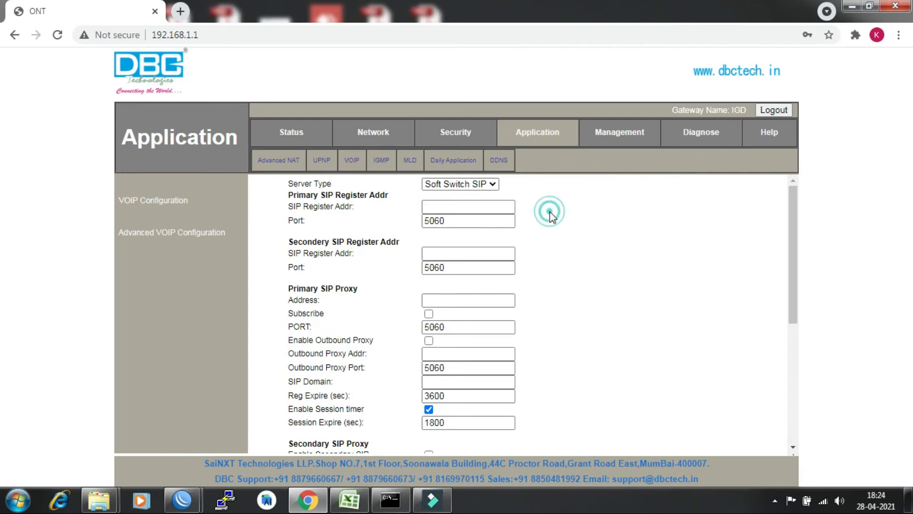
left_click(494, 185)
left_click(495, 185)
left_click(584, 187)
Enter 10.187.3.12 as the primary SIP register address and copy it.
left_click(437, 207)
type("10.187")
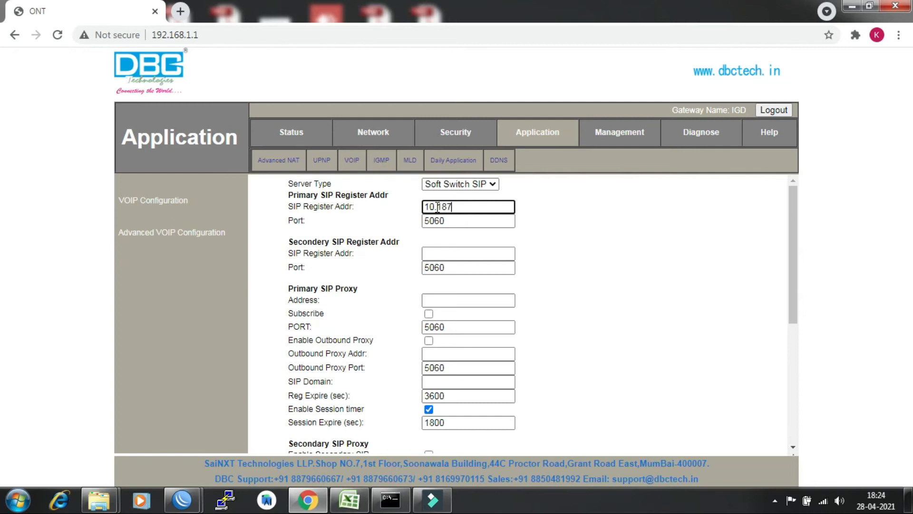
type(".3.12")
left_click_drag(480, 209, 309, 208)
key("ctrl+c")
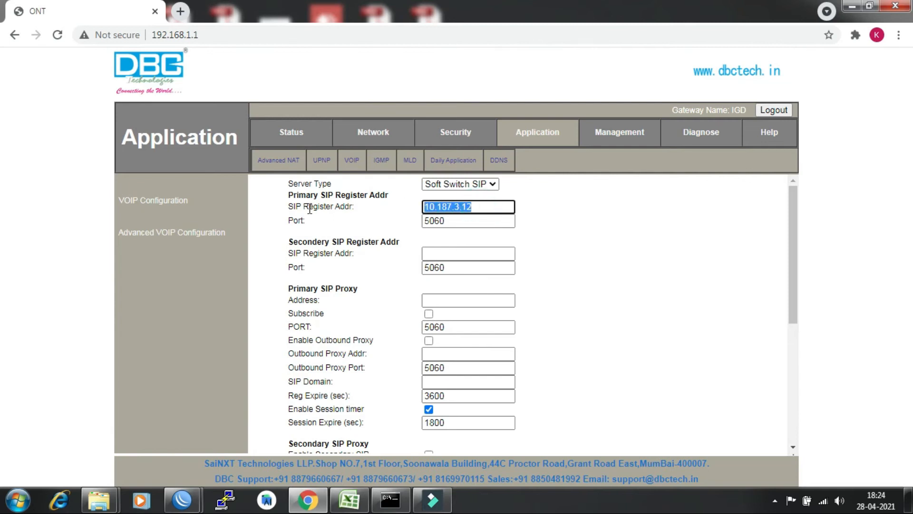
left_click(438, 253)
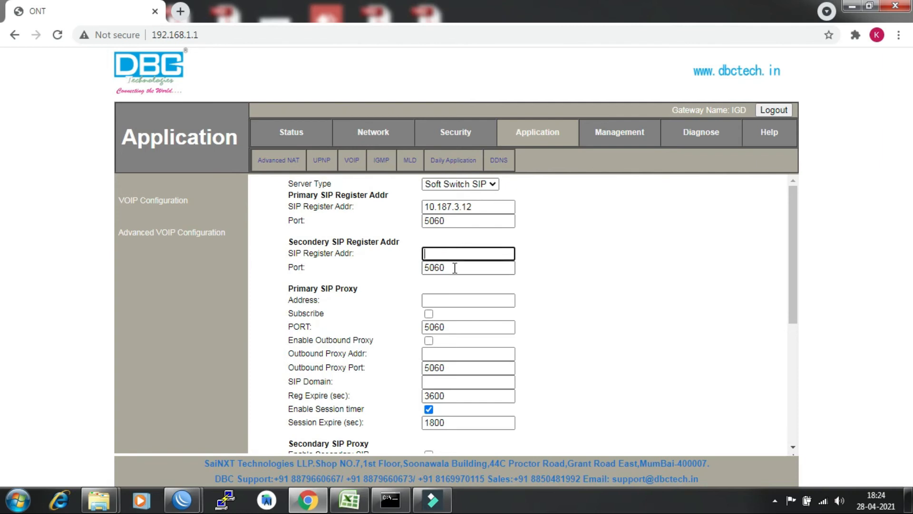
Paste 10.187.3.12 into the primary SIP proxy address and SIP domain.
left_click(444, 300)
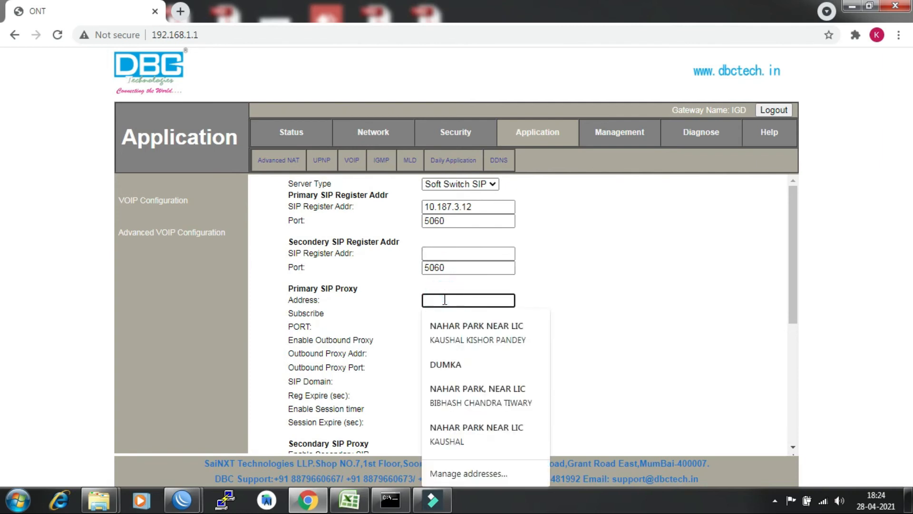
key("ctrl+v")
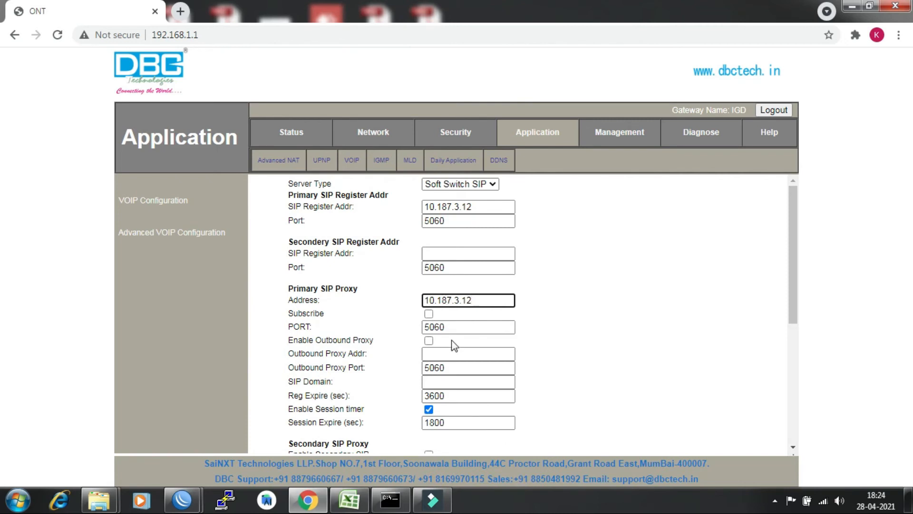
left_click(451, 353)
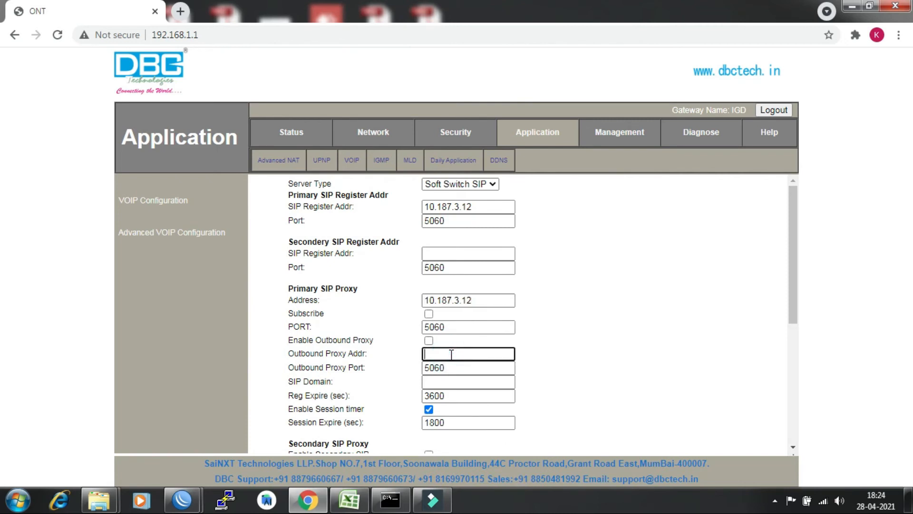
left_click(455, 382)
key("ctrl+v")
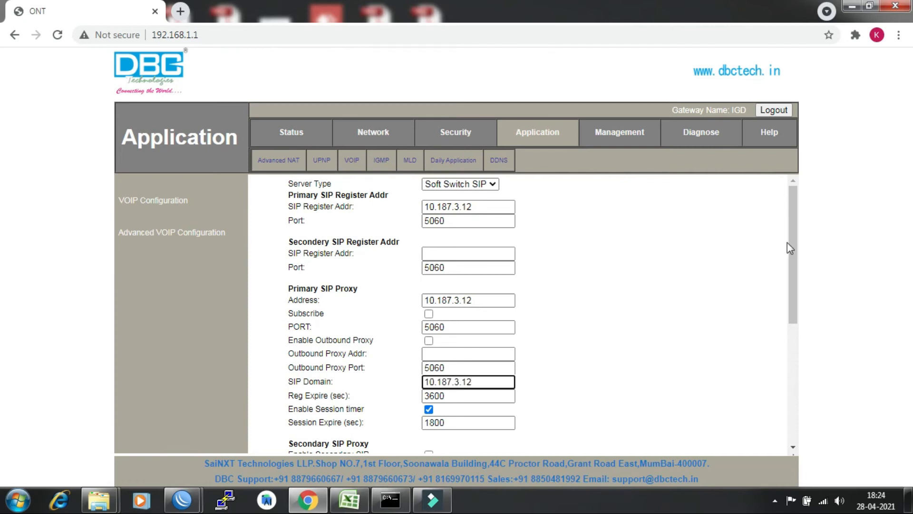
left_click_drag(793, 243, 790, 384)
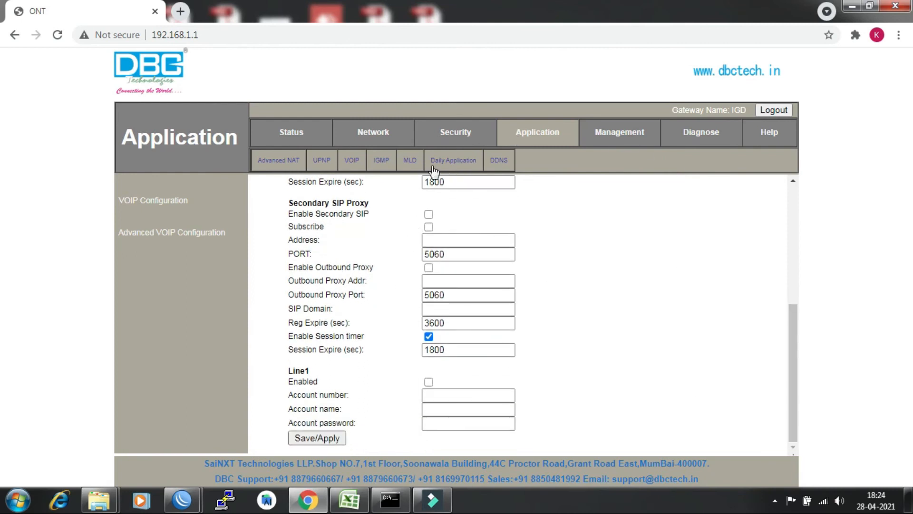
Enable Line1 and enter the subscriber's phone number as account number and account name.
left_click(429, 382)
left_click(434, 397)
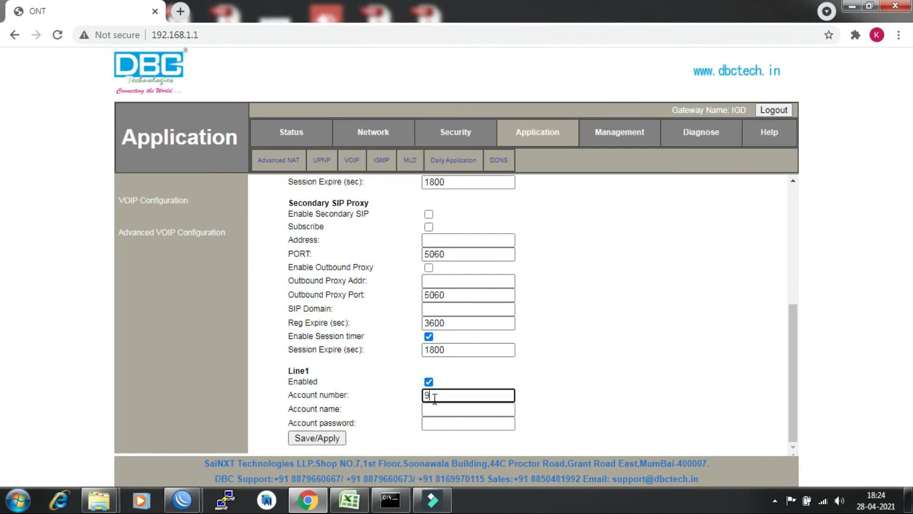
left_click(466, 412)
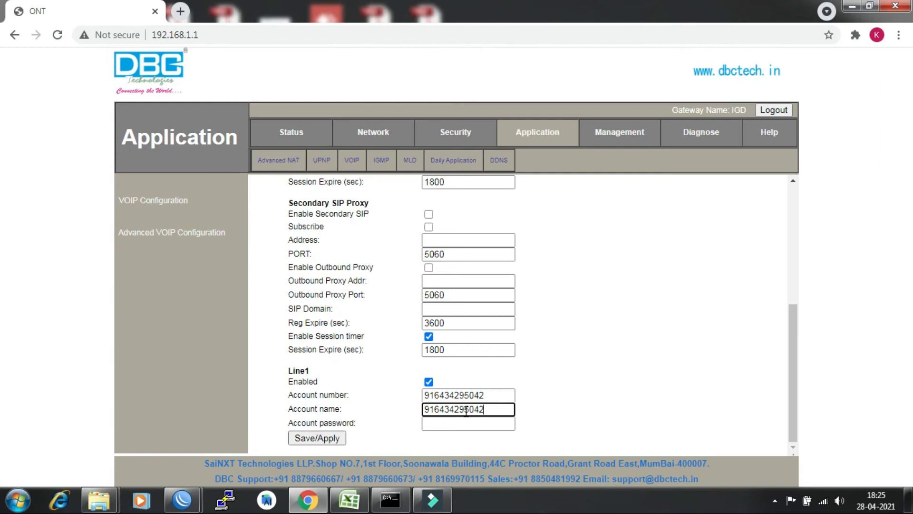
Enter the Line1 account password and save the VOIP settings.
left_click(478, 423)
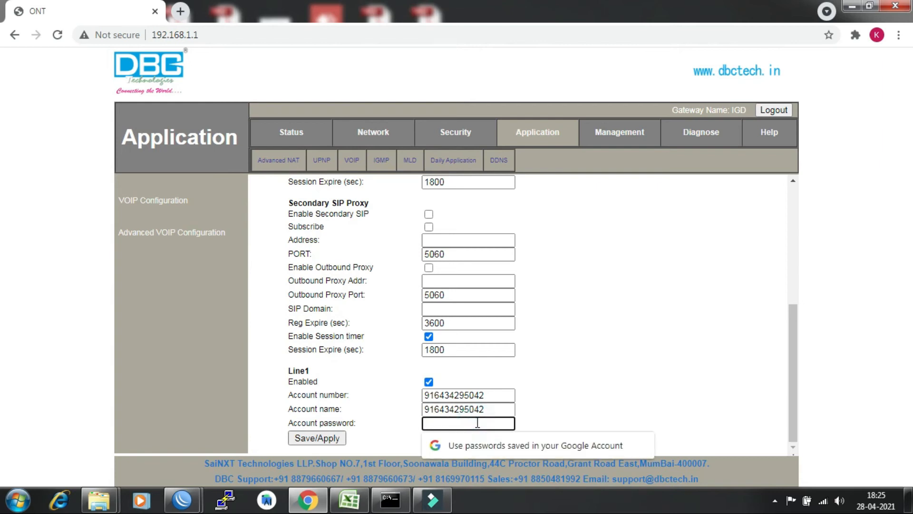
type("••••")
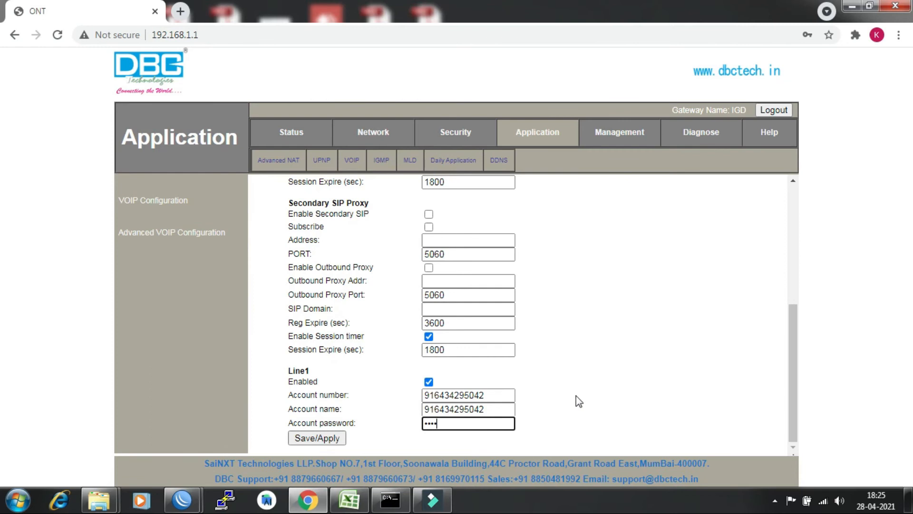
left_click(316, 437)
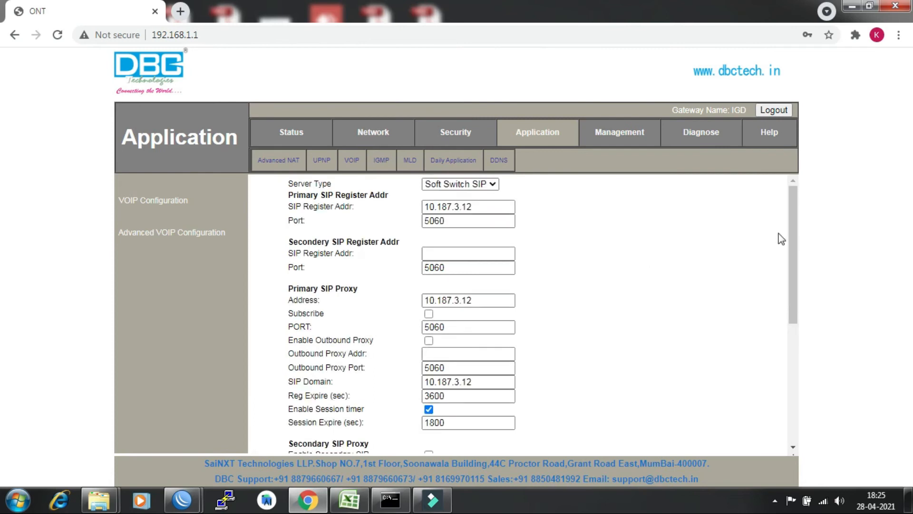
left_click_drag(797, 245, 770, 442)
left_click(676, 328)
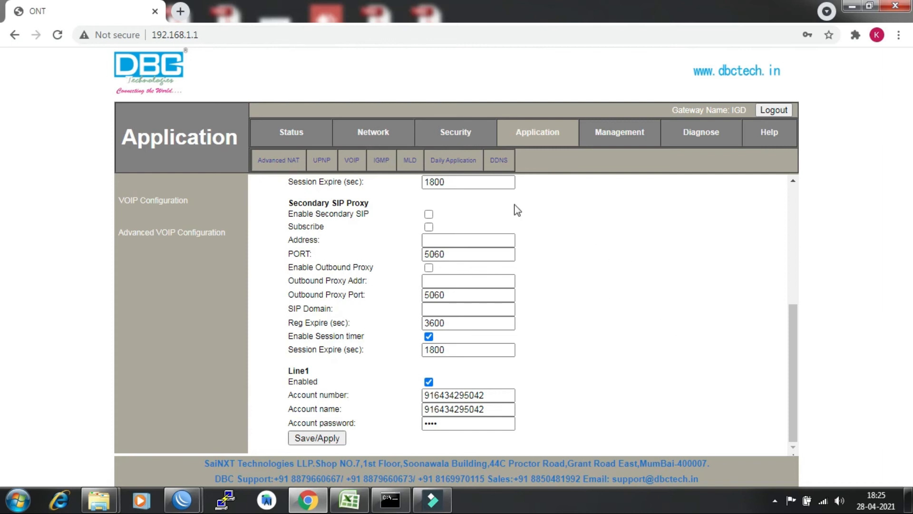
Open Status, dismiss the save-password bubble, and view VOIP Information showing Line1 Registering.
left_click(292, 135)
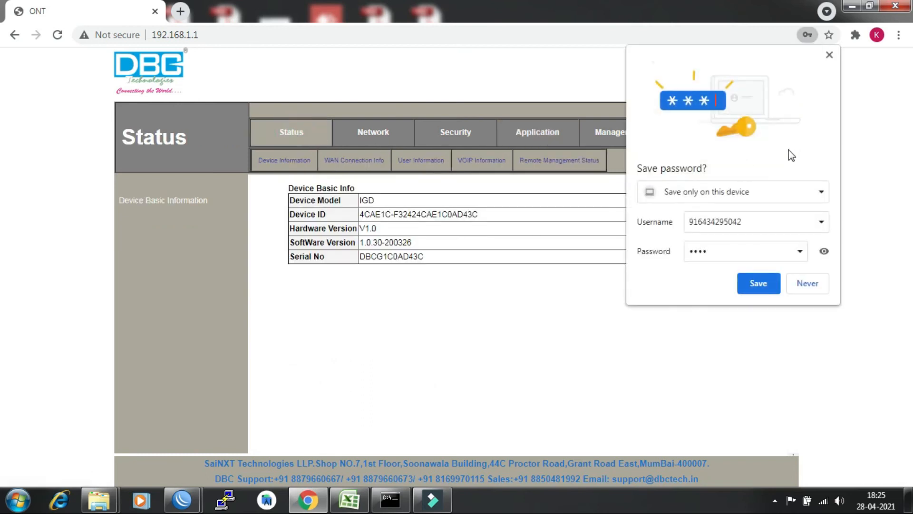
left_click(829, 55)
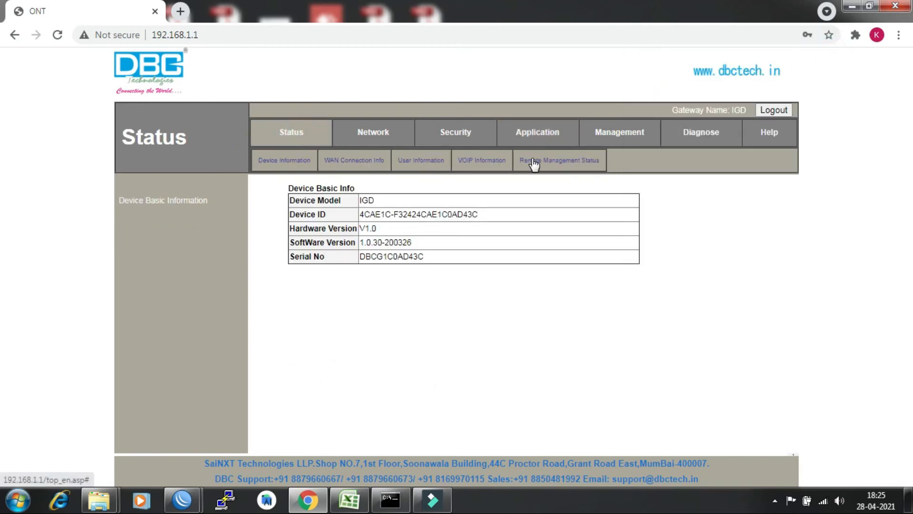
left_click(351, 167)
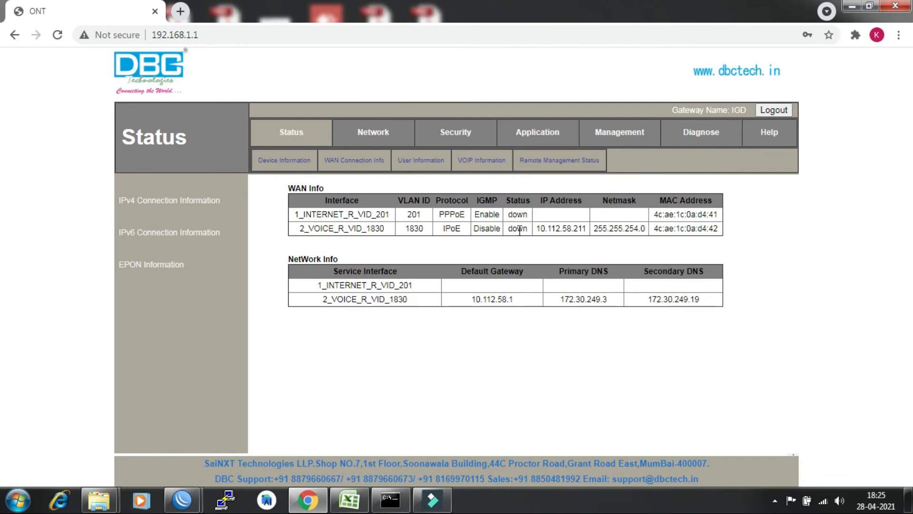
left_click(476, 163)
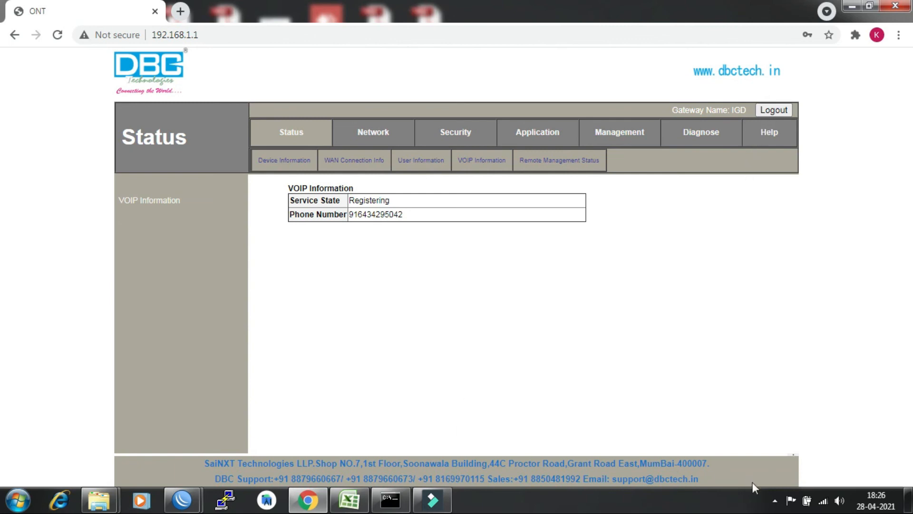
Close the screen recorder's tray menu and return to the Network section's uplink mode page (EPON).
left_click(775, 500)
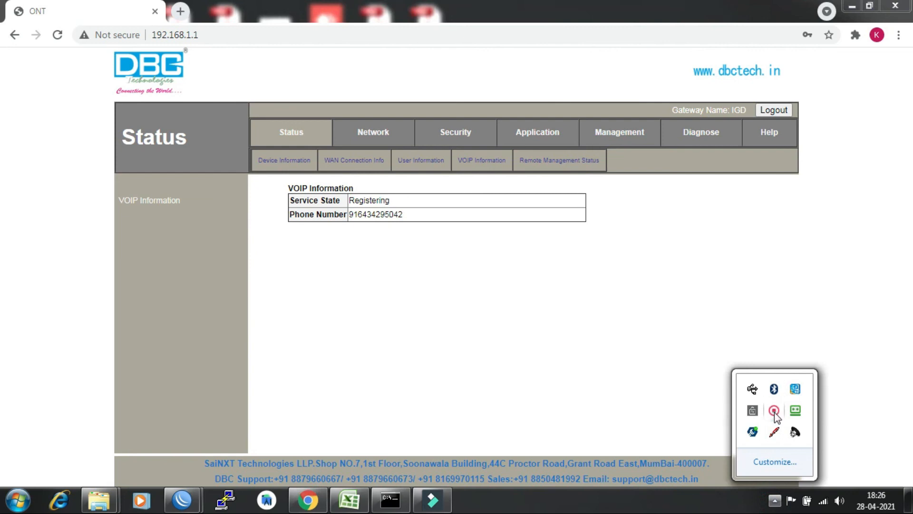
right_click(774, 411)
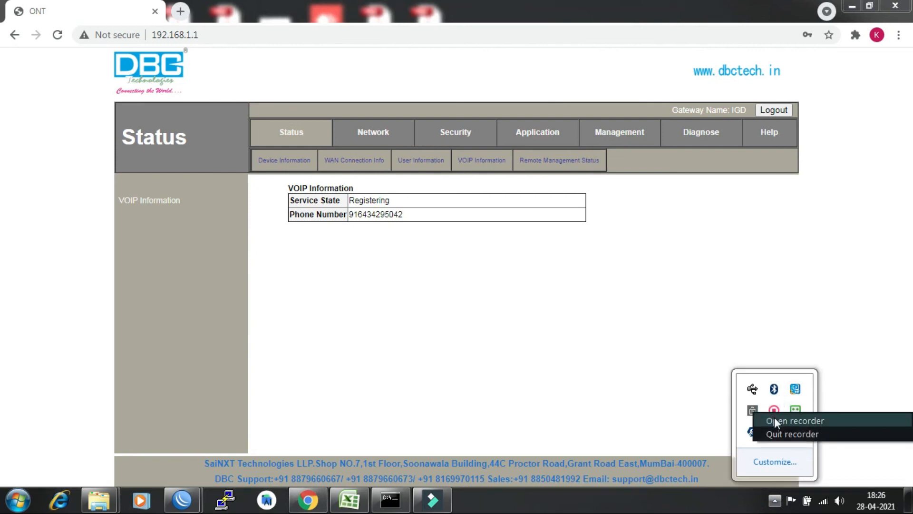
left_click(687, 388)
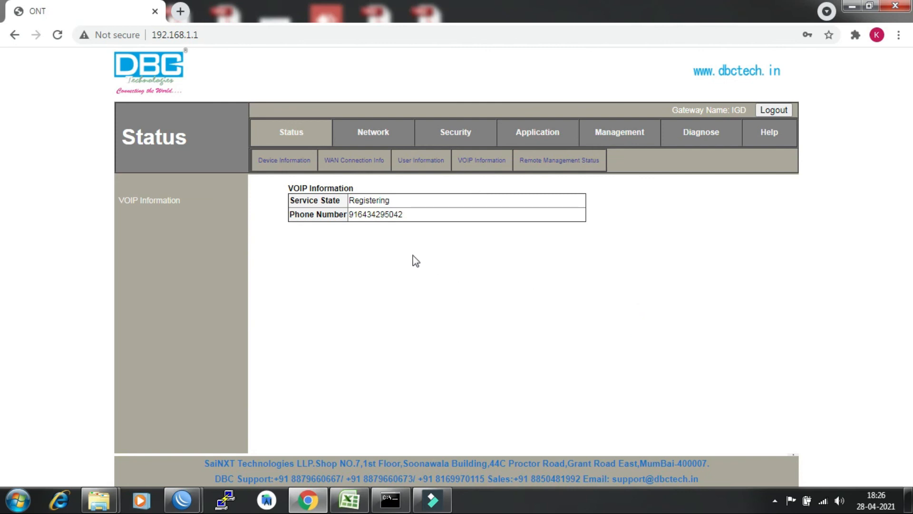
left_click(374, 137)
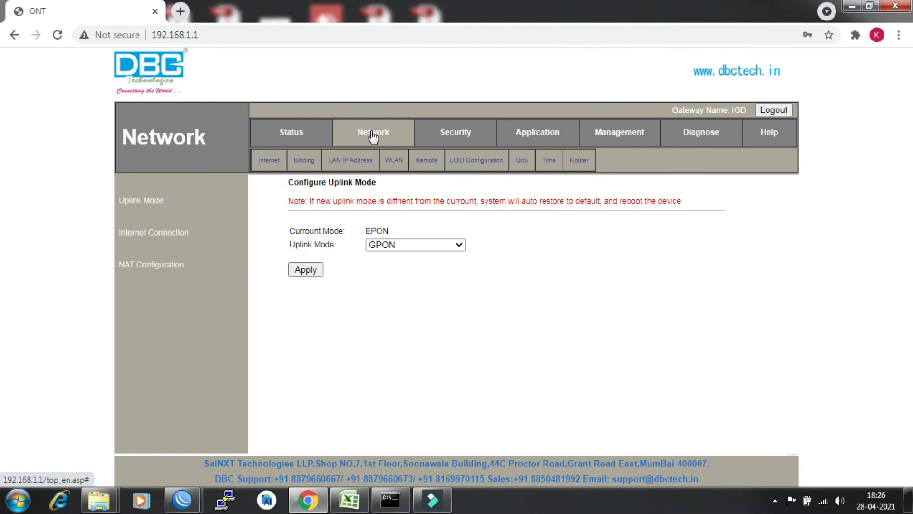
Rename the 2.4 GHz SSID from CAFE-FTTH-D43C to CTRL-ROOM-FTTH-D43C and apply changes.
left_click(398, 163)
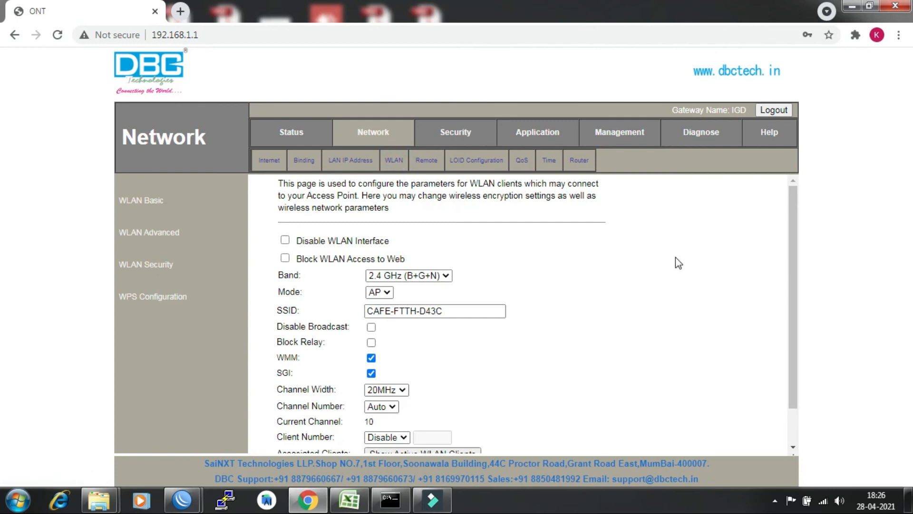
left_click_drag(786, 219, 785, 248)
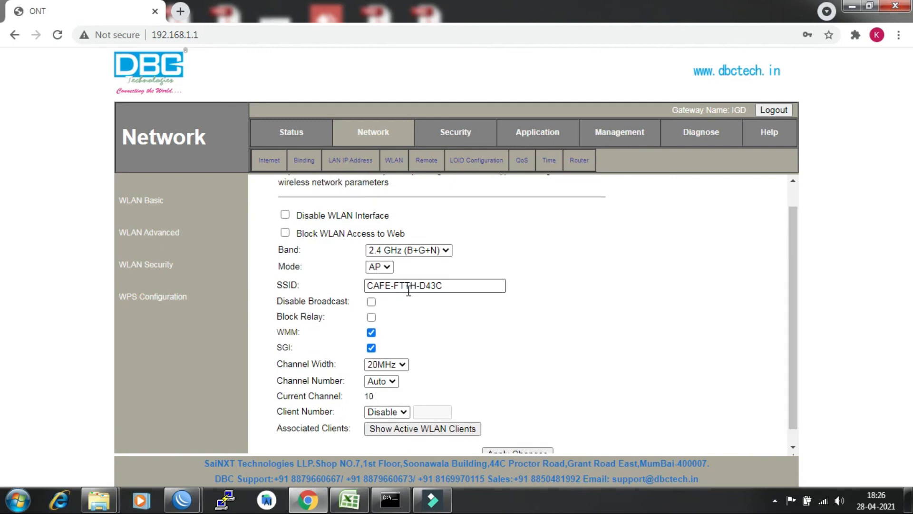
double_click(389, 285)
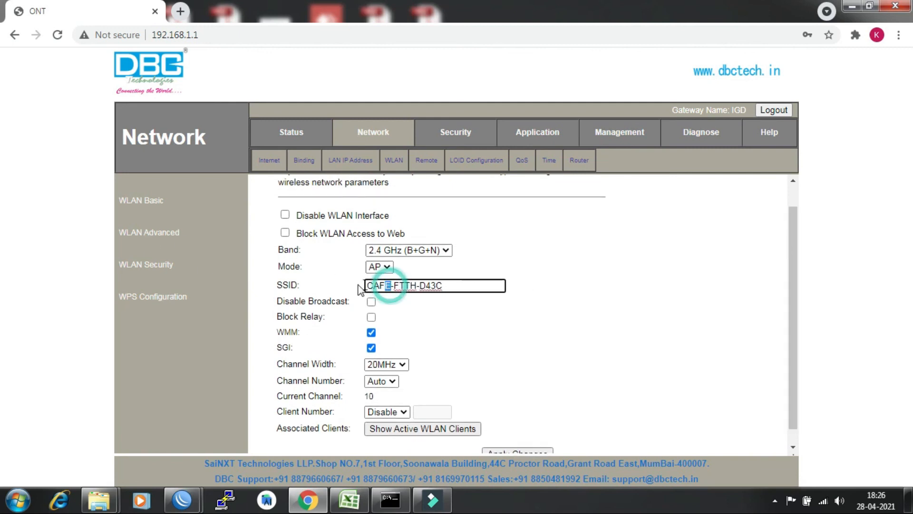
key("BackSpace")
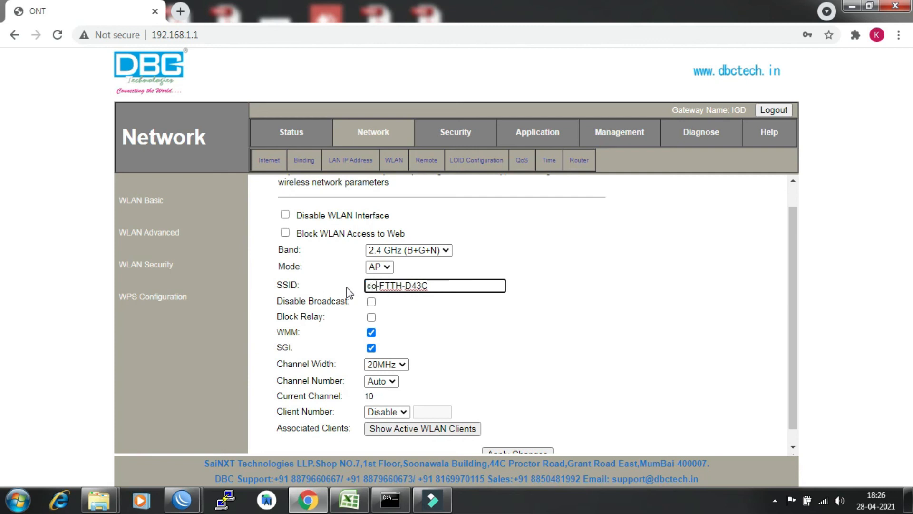
type("CO")
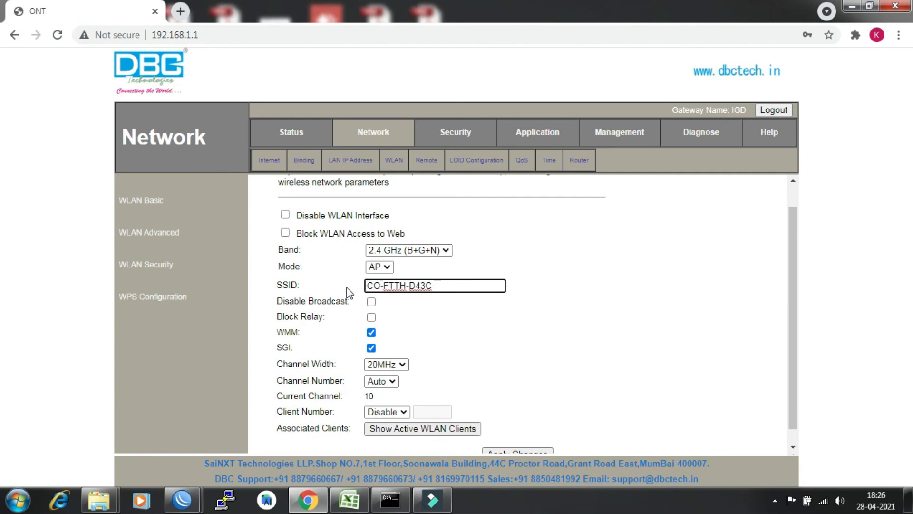
key("BackSpace")
type("TRL")
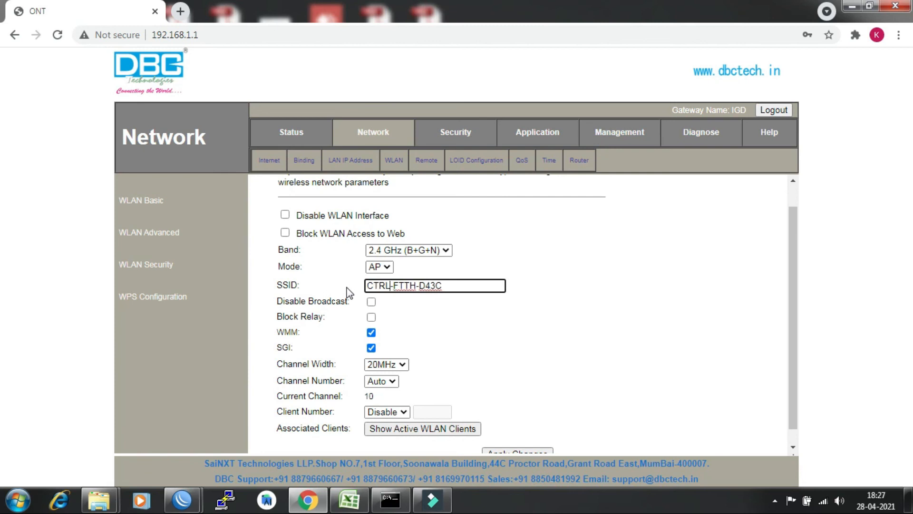
type("ROOM-")
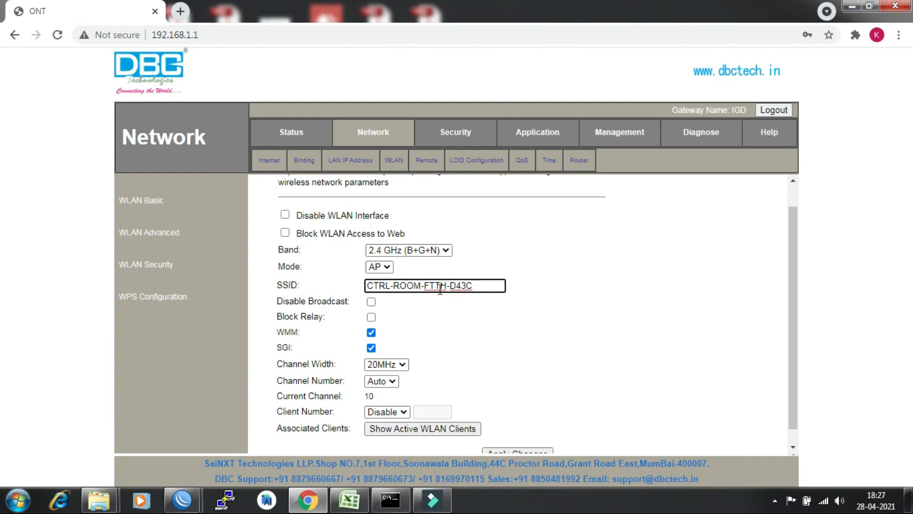
left_click_drag(794, 277, 785, 329)
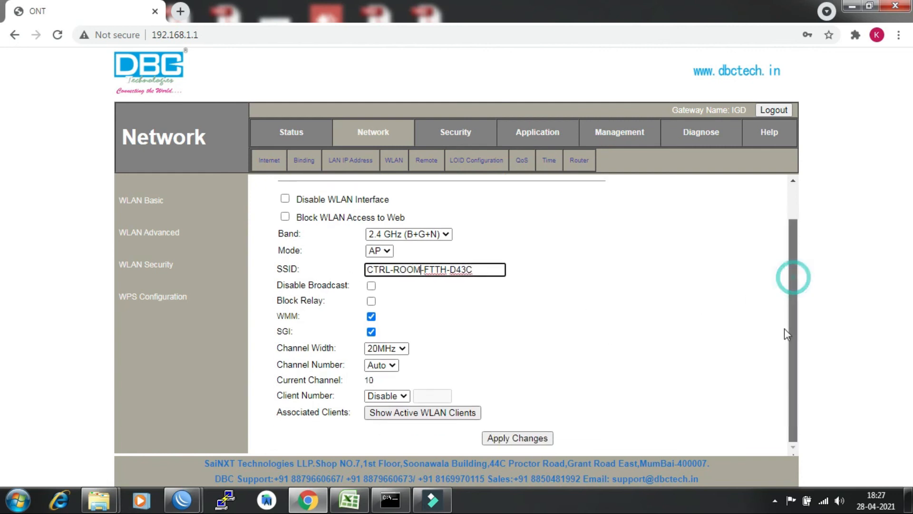
left_click(522, 439)
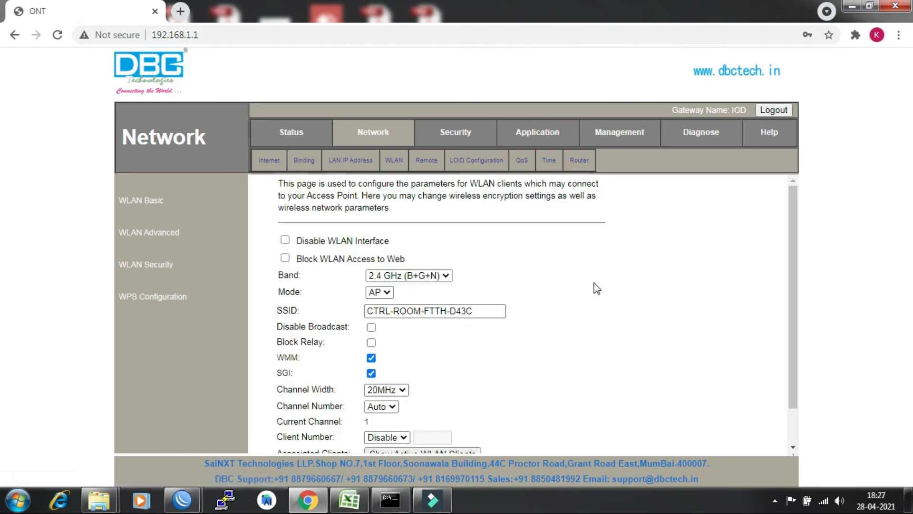
In WLAN Security, replace the WPA2 Mixed pre-shared key with a new passphrase and apply.
left_click(140, 233)
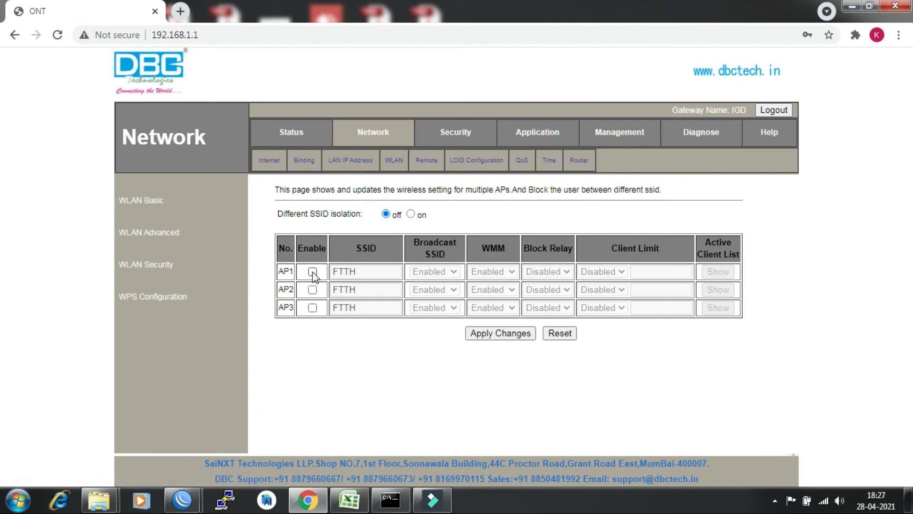
left_click(152, 264)
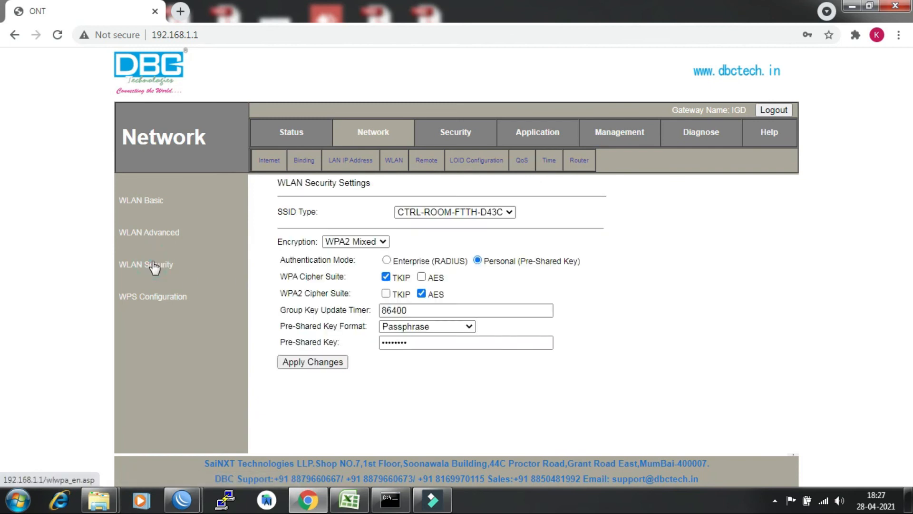
left_click(422, 343)
key("ctrl+a")
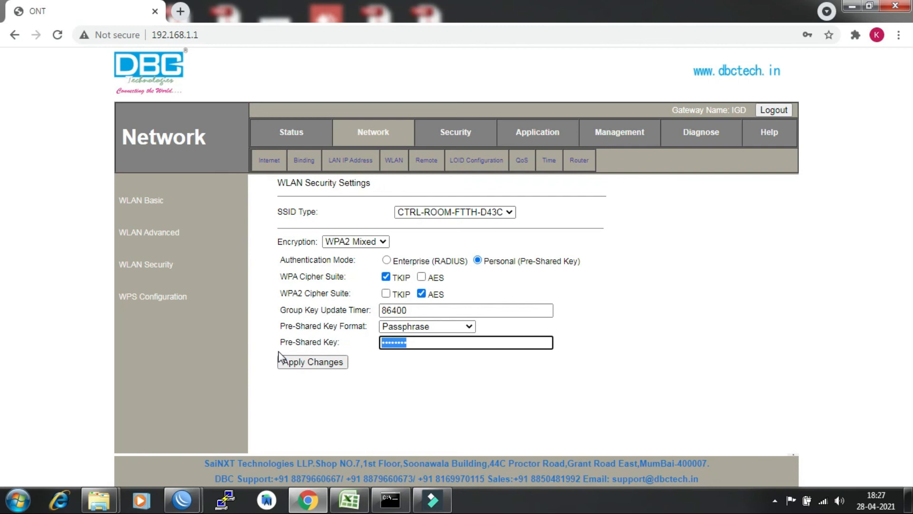
type("********")
left_click(312, 364)
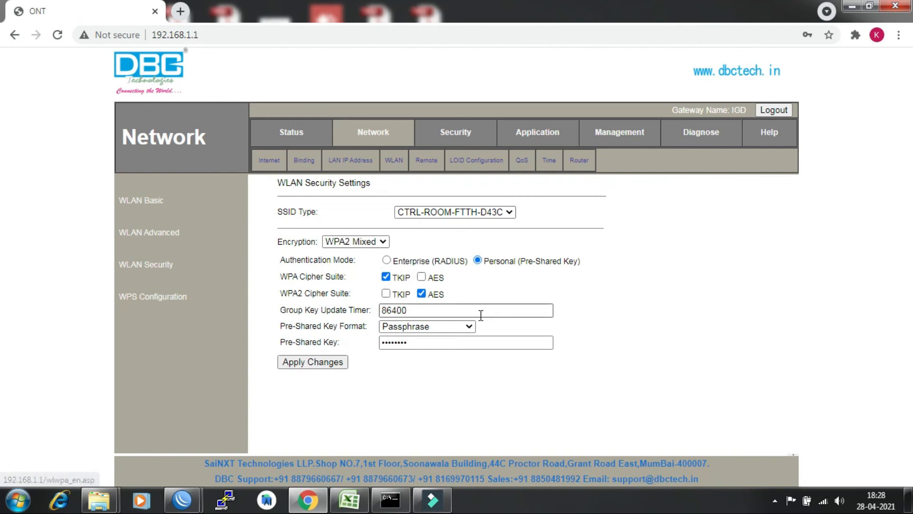
left_click(414, 341)
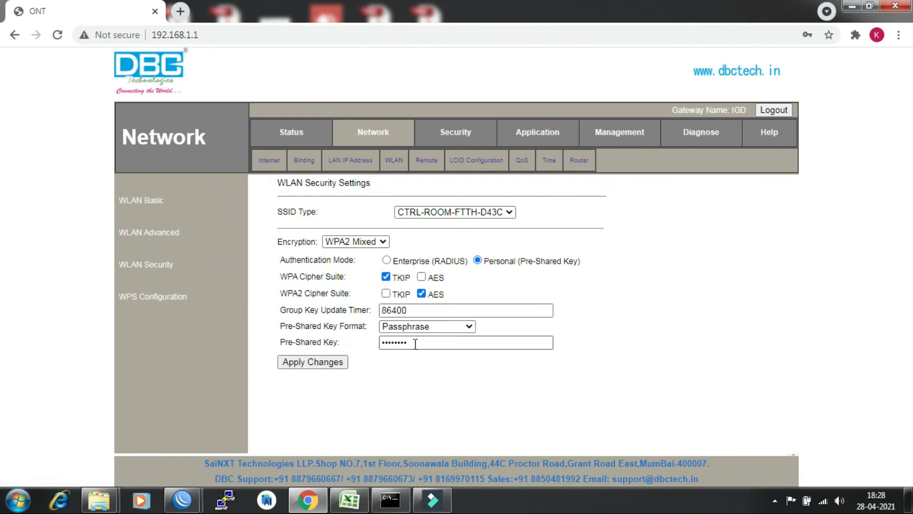